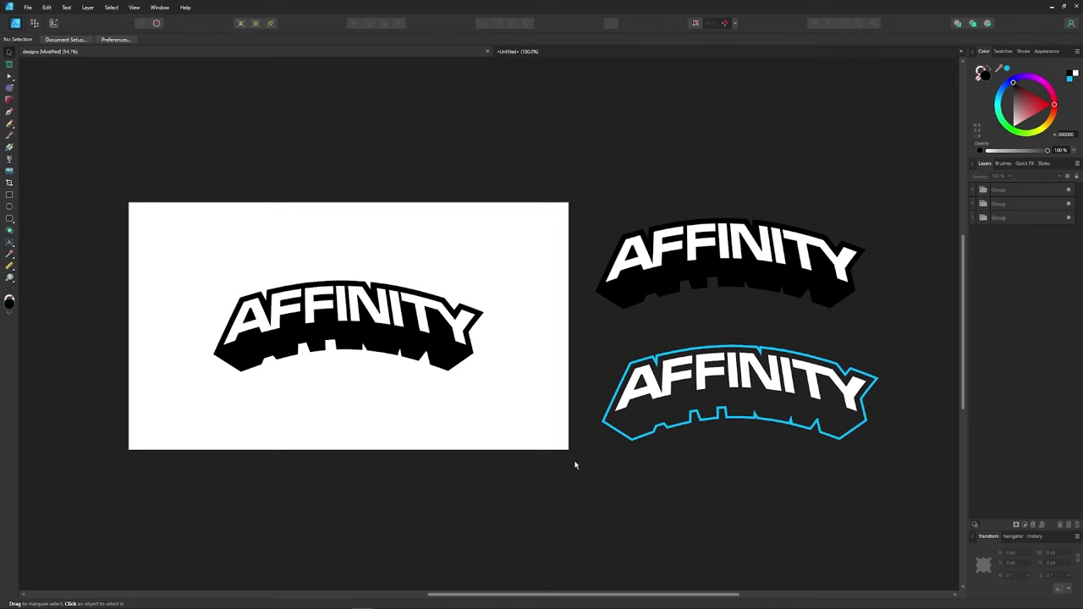
Step: Examine the two finished AFFINITY text designs placed beside the artboard
{"action": "scroll", "coordinate": [907, 327], "scroll_direction": "up", "scroll_amount": 2}
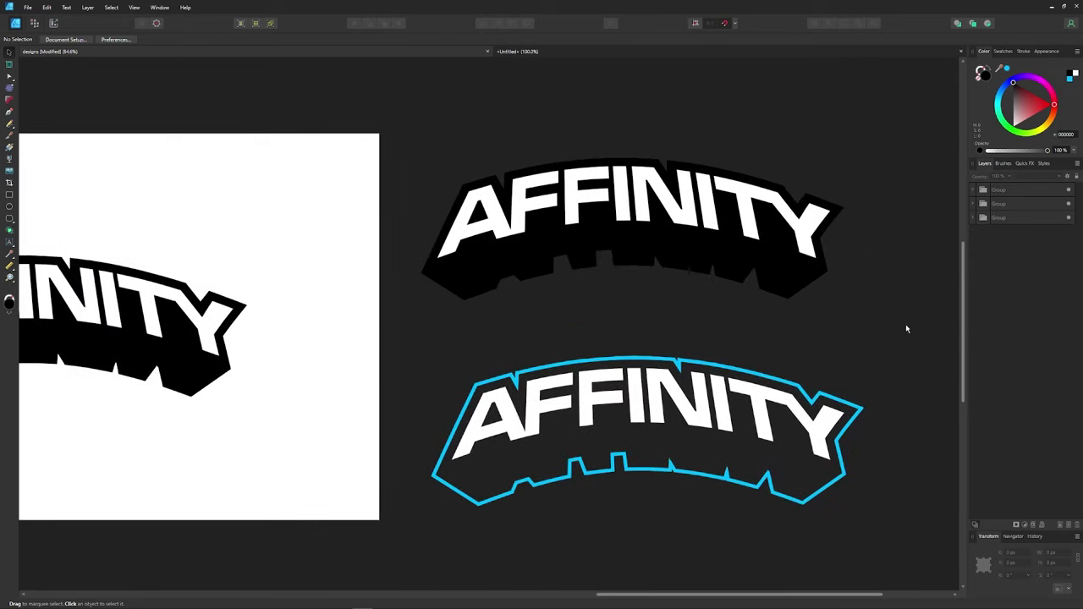
{"action": "scroll", "coordinate": [773, 322], "scroll_direction": "up", "scroll_amount": 1}
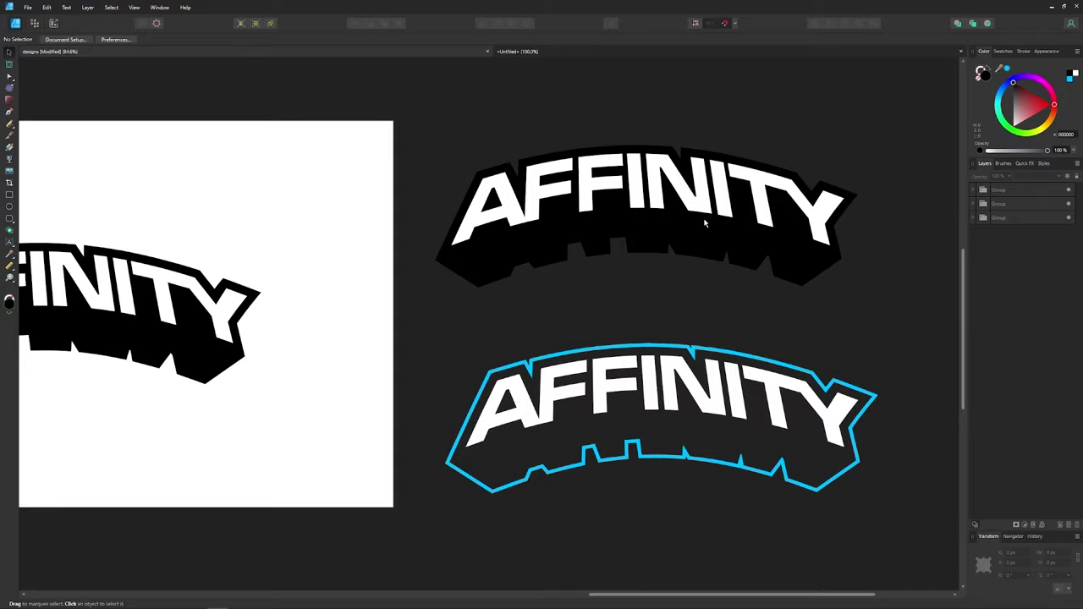
{"action": "left_click_drag", "start_coordinate": [703, 227], "coordinate": [305, 210]}
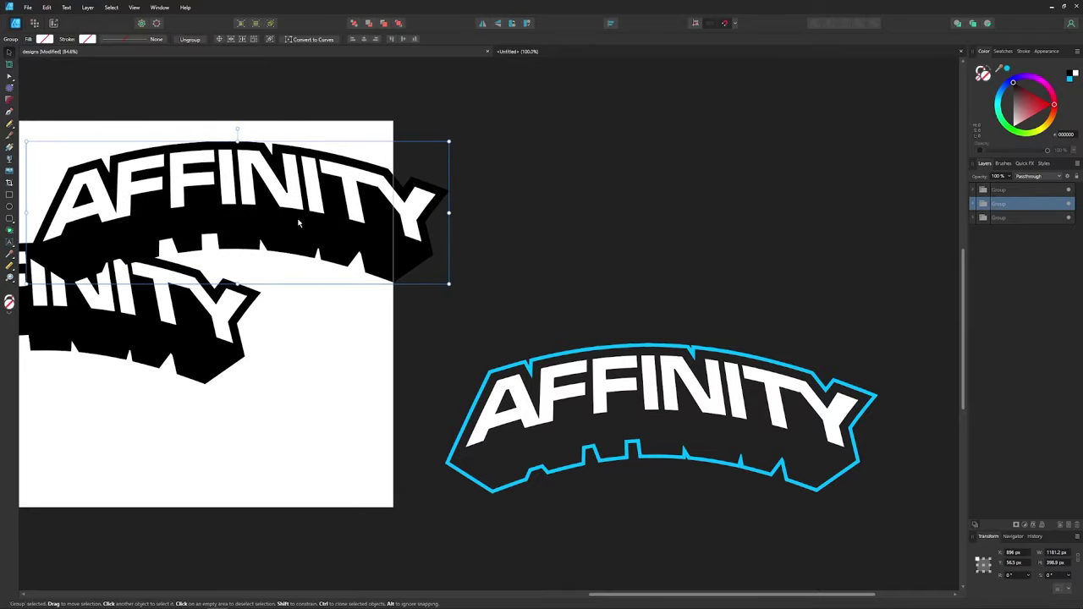
{"action": "key", "text": "ctrl+z"}
{"action": "left_click", "coordinate": [673, 359]}
{"action": "left_click_drag", "start_coordinate": [673, 360], "coordinate": [642, 414]}
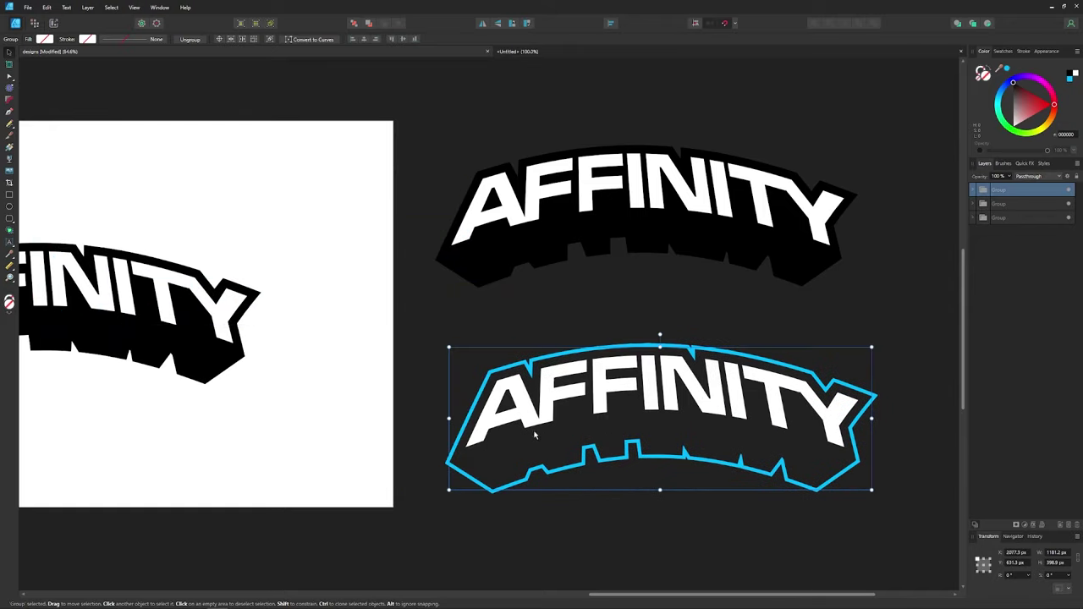
{"action": "left_click", "coordinate": [646, 515]}
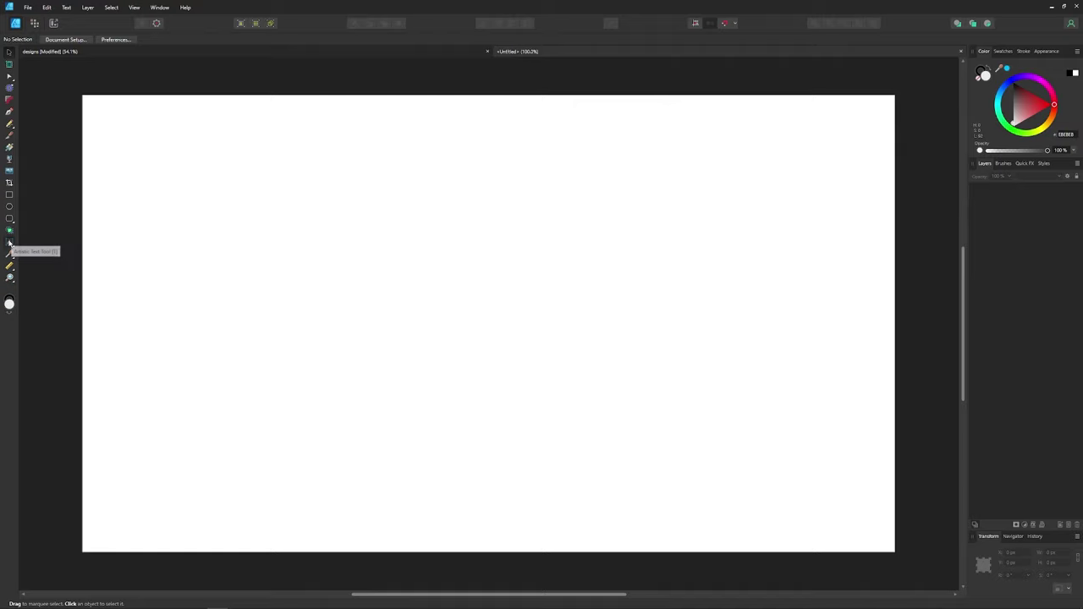
Step: Add the art text "AFFINITY" near the middle of the page and scale it to about 816 px wide
{"action": "left_click", "coordinate": [10, 242]}
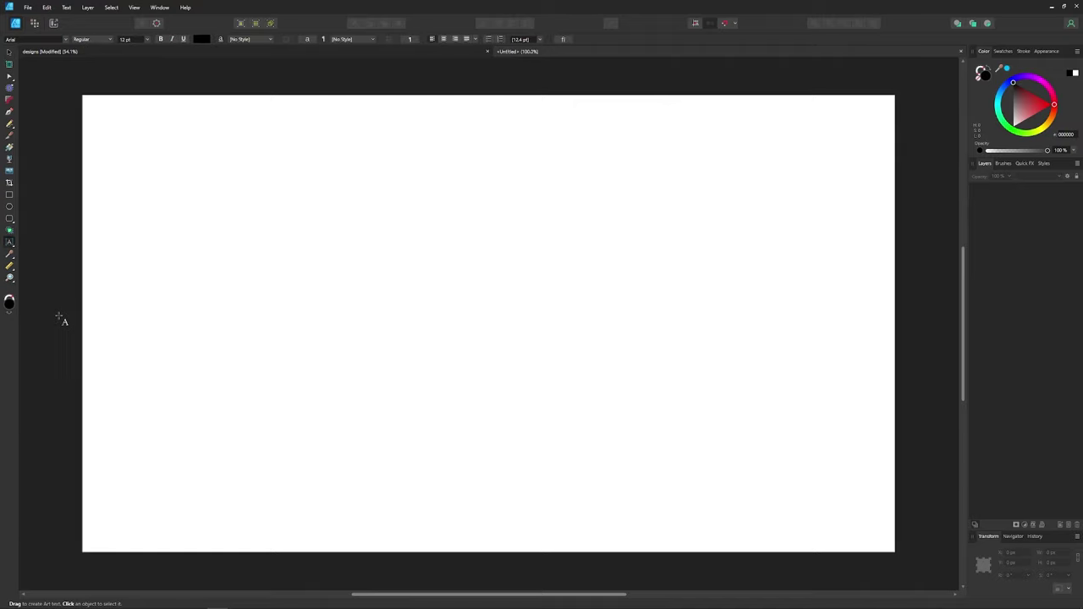
{"action": "left_click", "coordinate": [391, 292]}
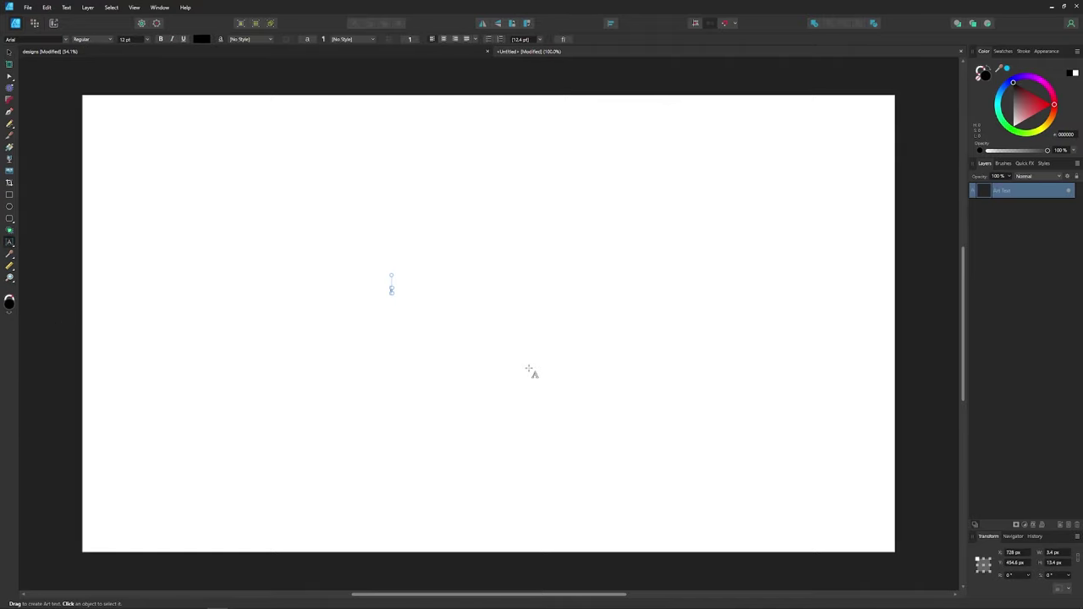
{"action": "type", "text": "AEEISO"}
{"action": "left_click", "coordinate": [10, 52]}
{"action": "left_click_drag", "start_coordinate": [414, 293], "coordinate": [735, 348]}
{"action": "left_click_drag", "start_coordinate": [576, 345], "coordinate": [526, 337]}
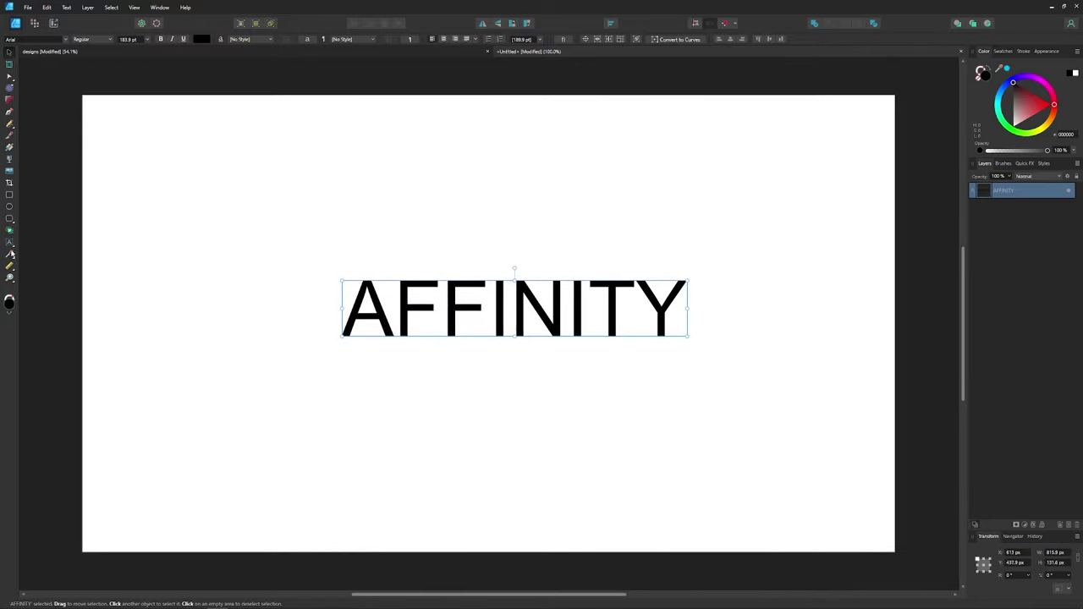
Step: Set the font of the whole AFFINITY text to Microgramma Extd D
{"action": "left_click", "coordinate": [10, 243]}
{"action": "key", "text": "ctrl+a"}
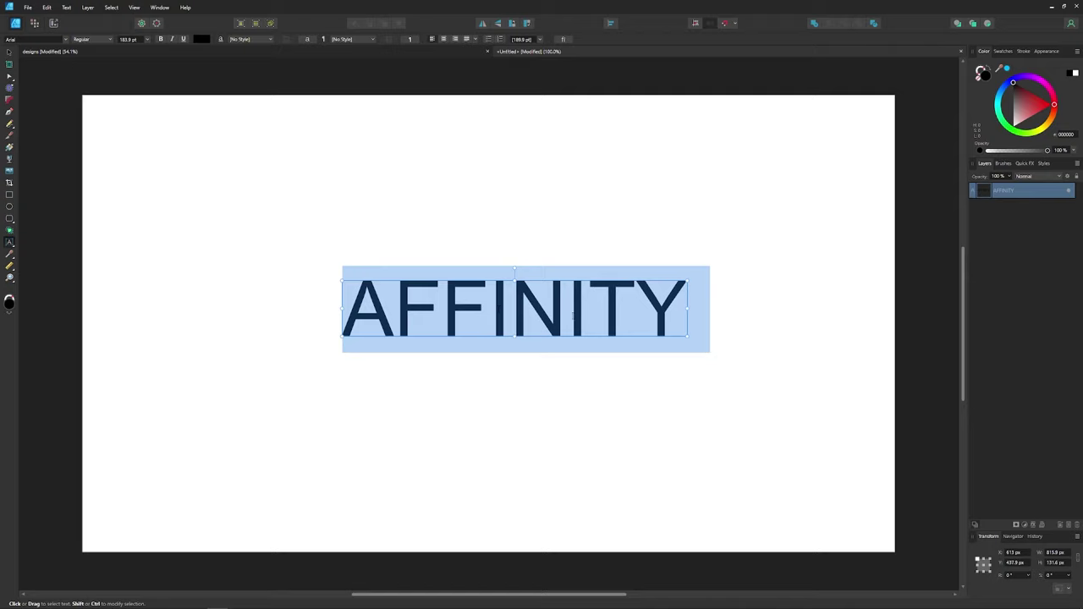
{"action": "left_click", "coordinate": [66, 39]}
{"action": "type", "text": "MICRO"}
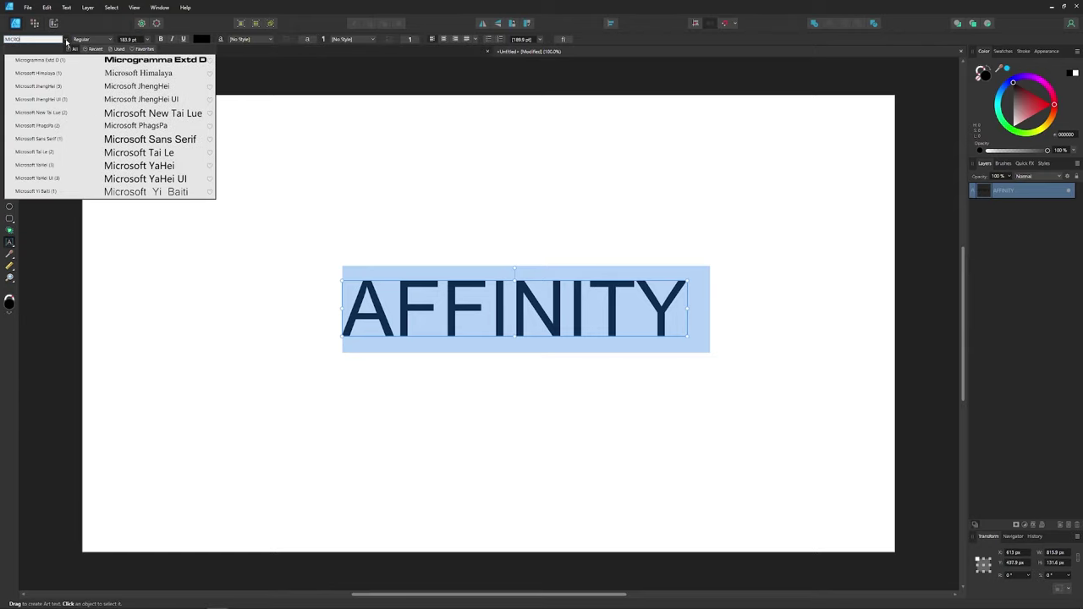
{"action": "left_click", "coordinate": [93, 59]}
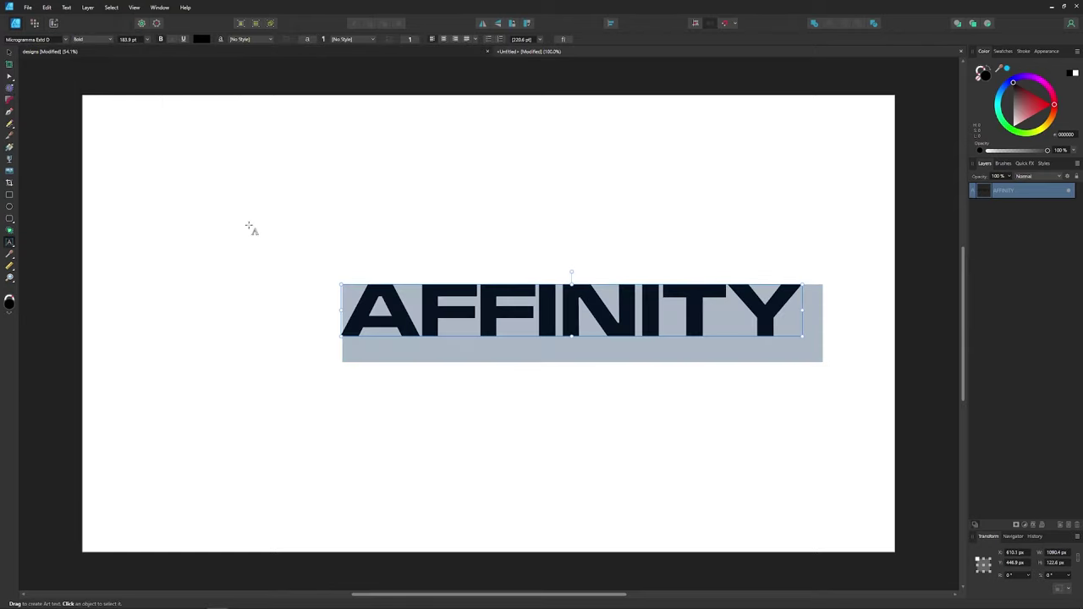
Step: Scale the AFFINITY text down to about 809 px wide and centre it horizontally and vertically on the page
{"action": "left_click", "coordinate": [10, 53]}
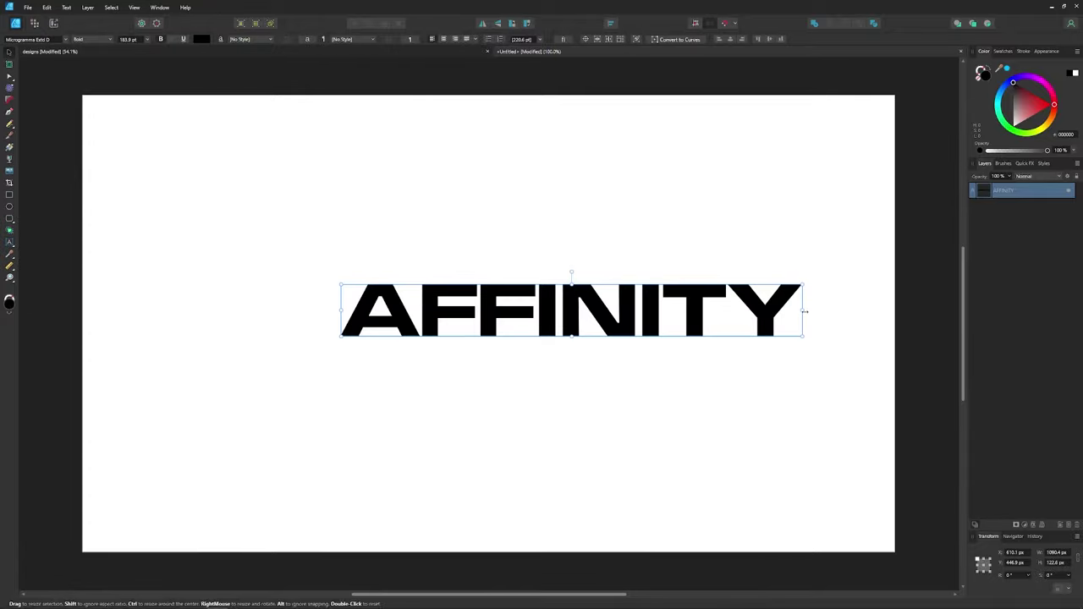
{"action": "left_click_drag", "start_coordinate": [803, 311], "coordinate": [687, 353]}
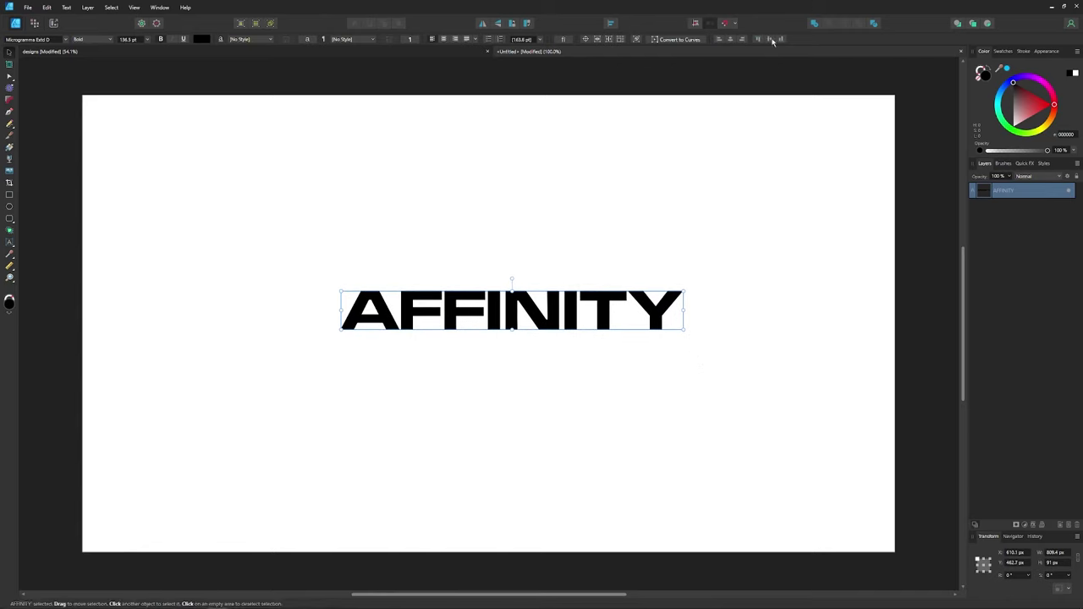
{"action": "left_click", "coordinate": [730, 40]}
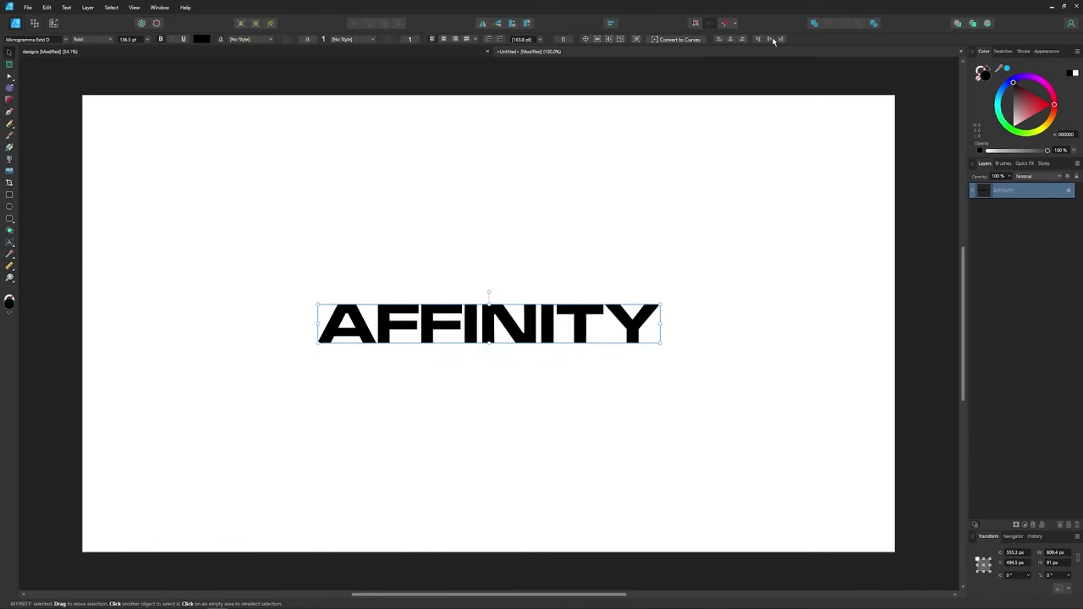
{"action": "left_click", "coordinate": [768, 40]}
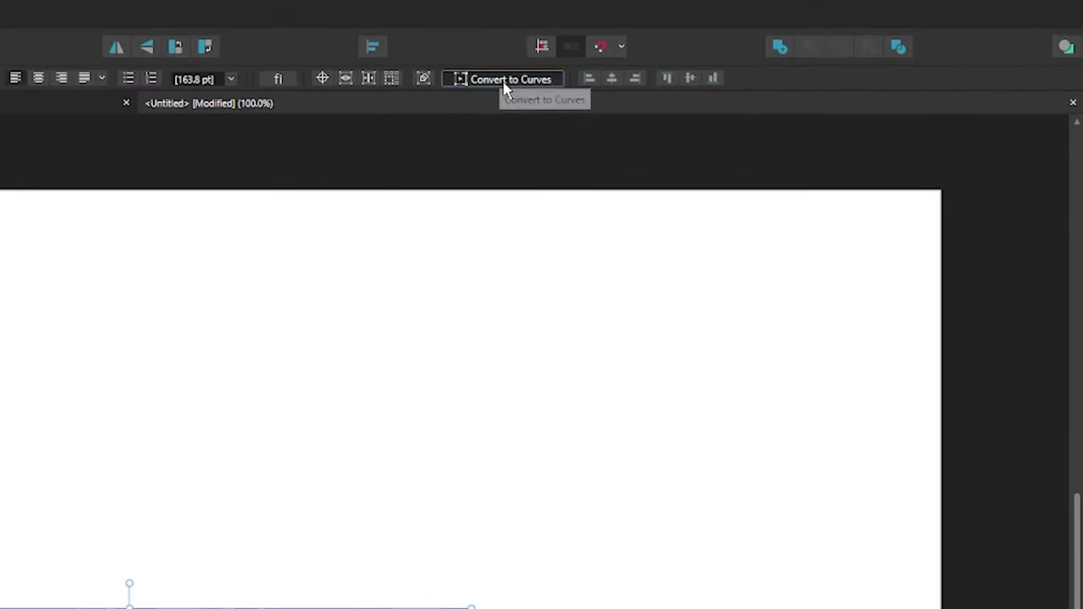
Step: Convert the AFFINITY text to curves and merge the ungrouped letters into one shape with Add
{"action": "left_click", "coordinate": [505, 82]}
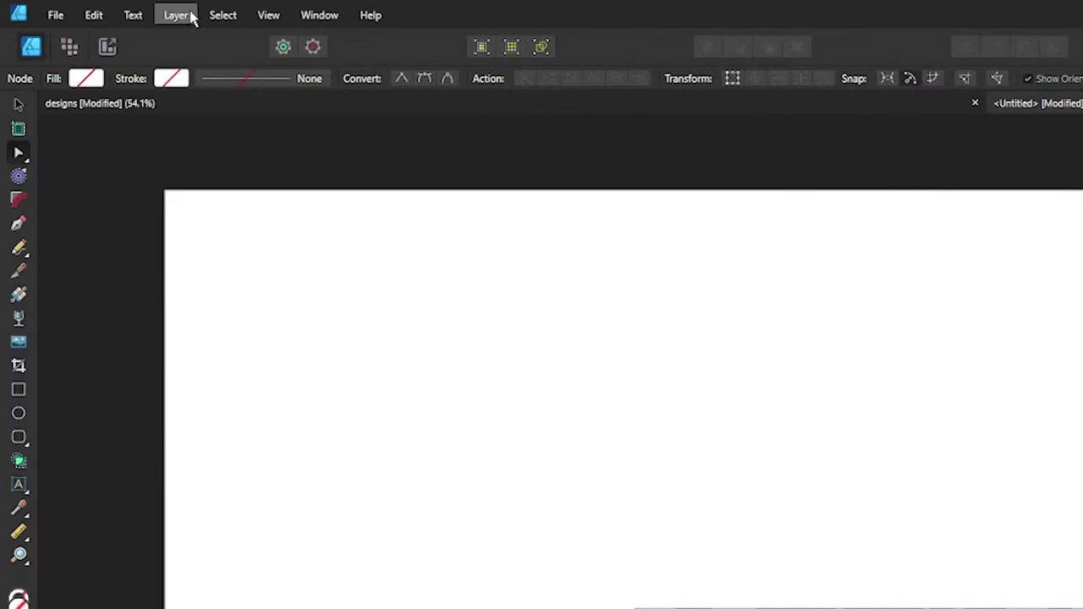
{"action": "left_click", "coordinate": [176, 15]}
{"action": "left_click", "coordinate": [203, 66]}
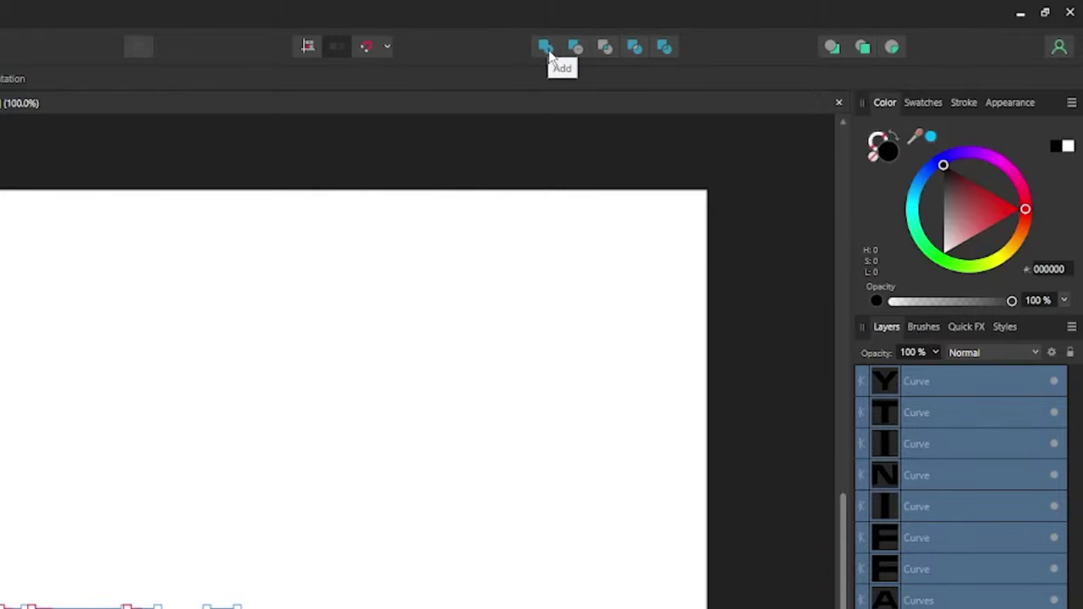
{"action": "left_click", "coordinate": [548, 52]}
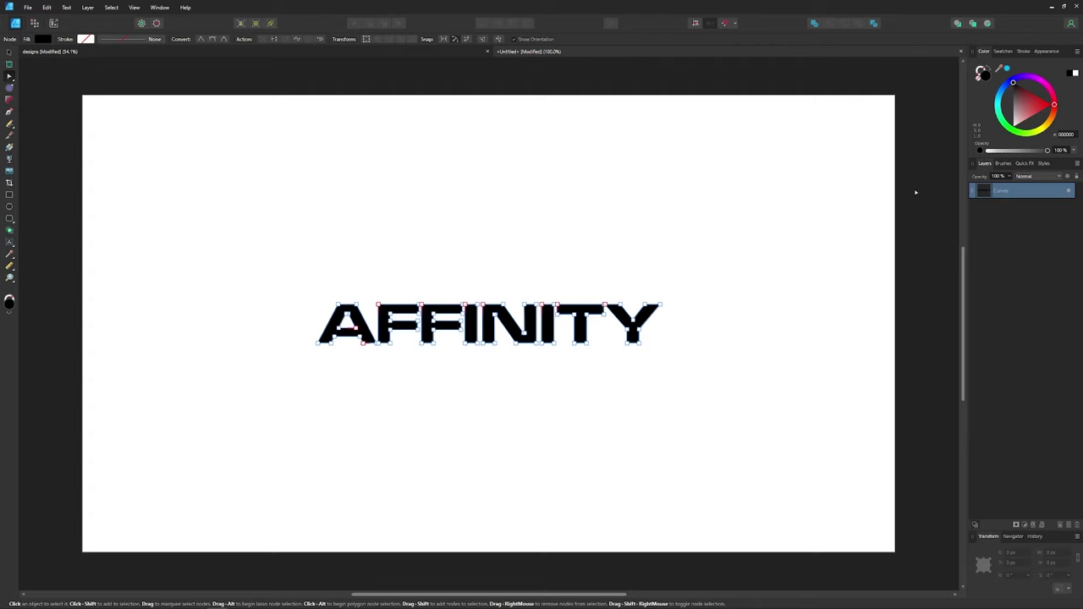
Step: Apply an Arc - Horizontal warp to the merged lettering with a value of 16%
{"action": "left_click", "coordinate": [9, 53]}
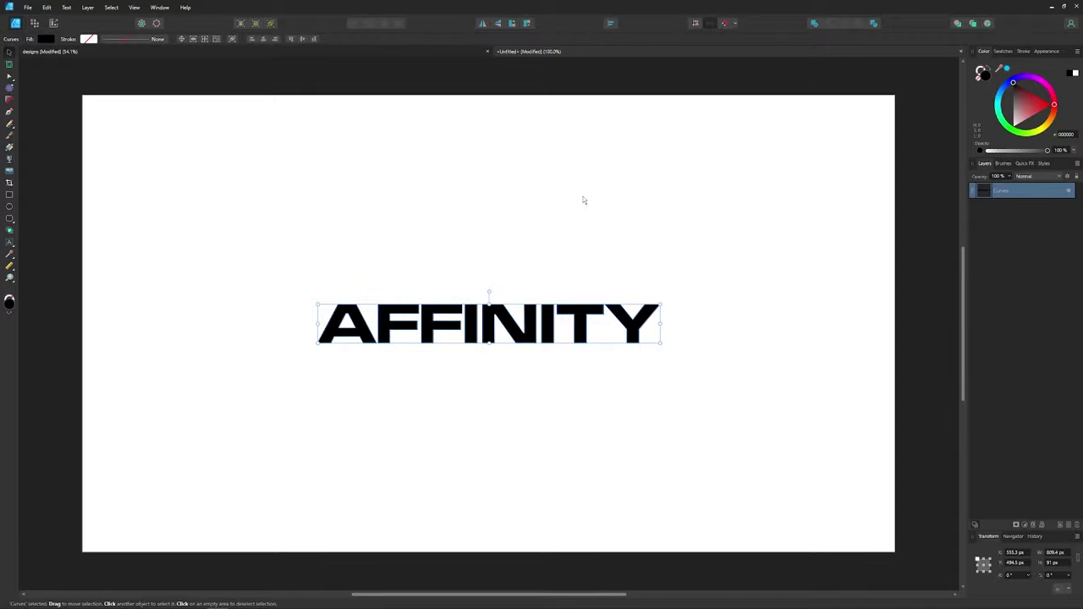
{"action": "left_click", "coordinate": [88, 7]}
{"action": "mouse_move", "coordinate": [107, 44]}
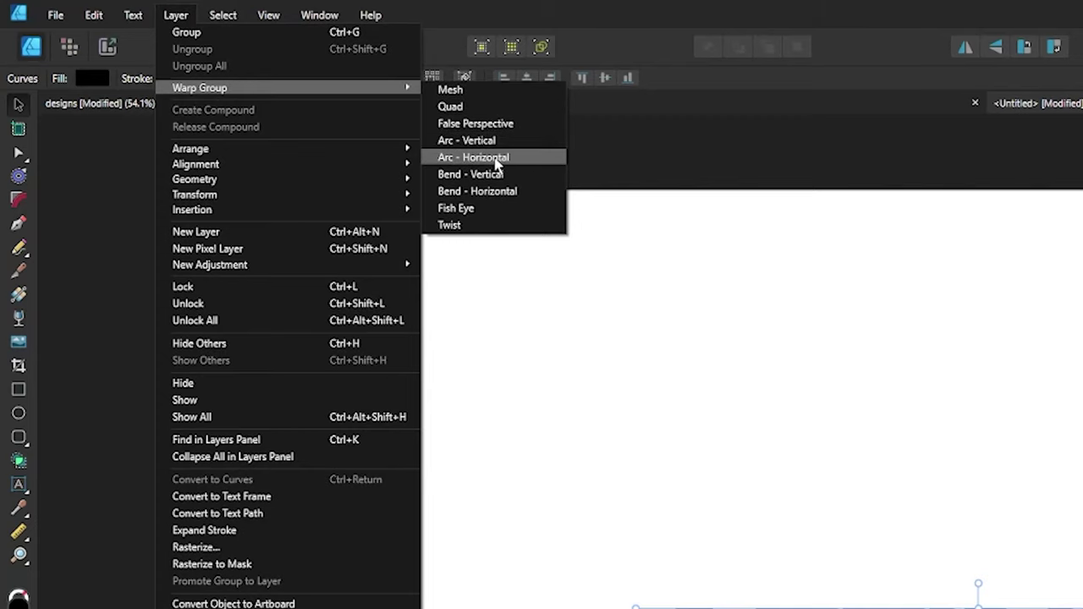
{"action": "left_click", "coordinate": [497, 160]}
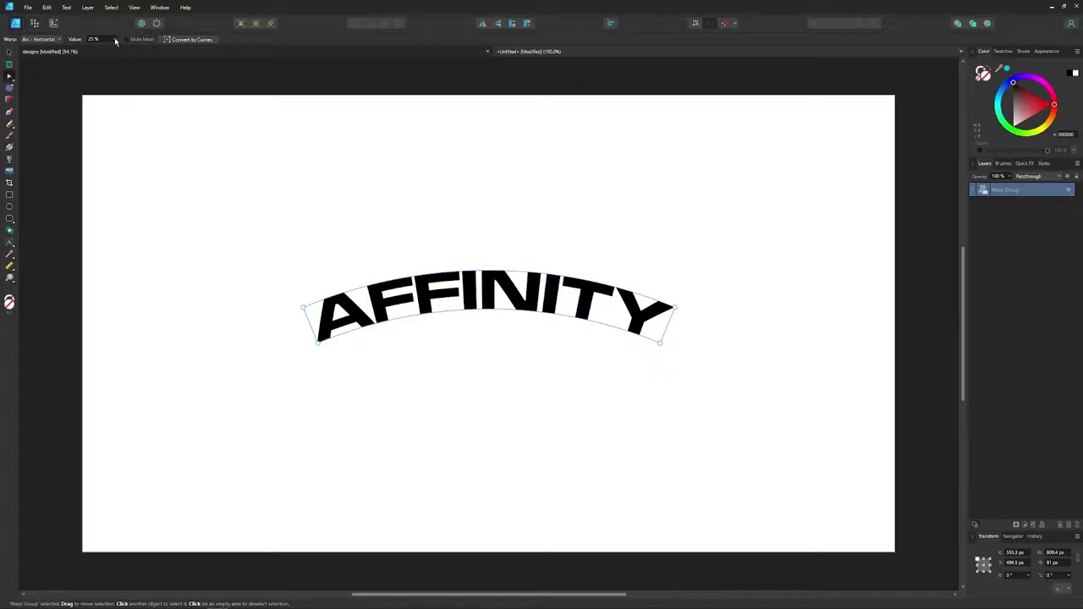
{"action": "left_click_drag", "start_coordinate": [315, 95], "coordinate": [230, 102]}
{"action": "mouse_move", "coordinate": [115, 51]}
{"action": "left_mouse_down"}
{"action": "mouse_move", "coordinate": [104, 50]}
{"action": "mouse_move", "coordinate": [128, 57]}
{"action": "mouse_move", "coordinate": [113, 53]}
{"action": "left_mouse_up"}
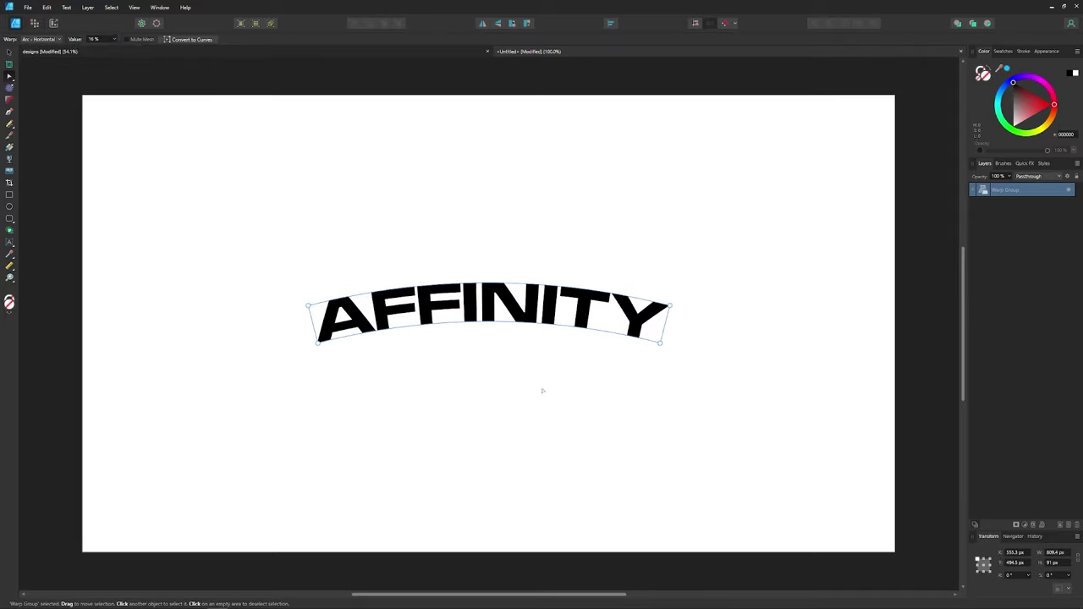
Step: Convert the arc warp to curves and apply a False Perspective warp to the resulting group
{"action": "left_click", "coordinate": [172, 39]}
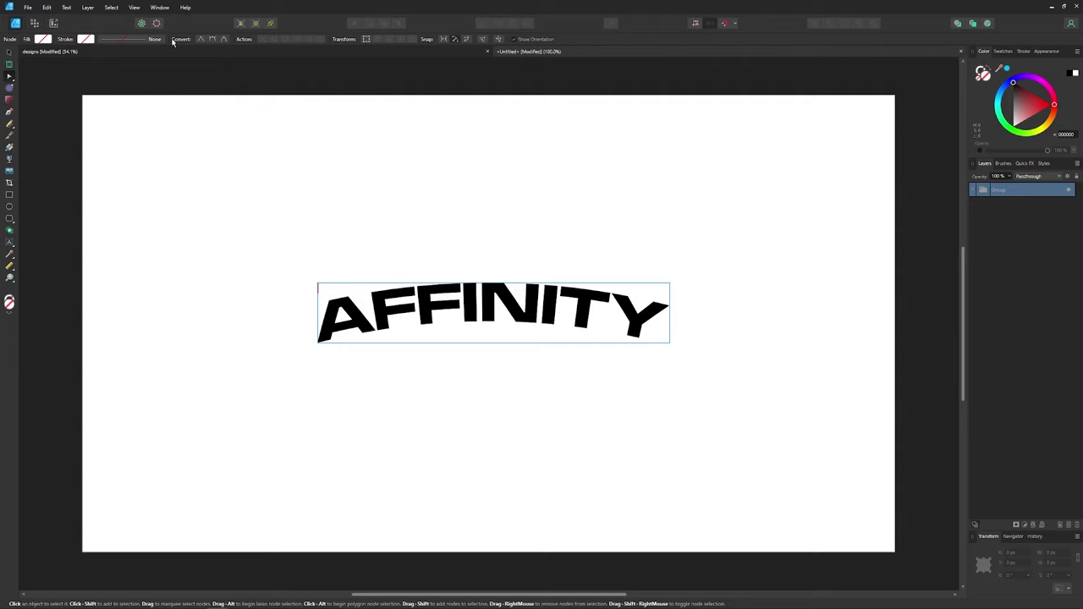
{"action": "left_click", "coordinate": [87, 7]}
{"action": "mouse_move", "coordinate": [127, 43]}
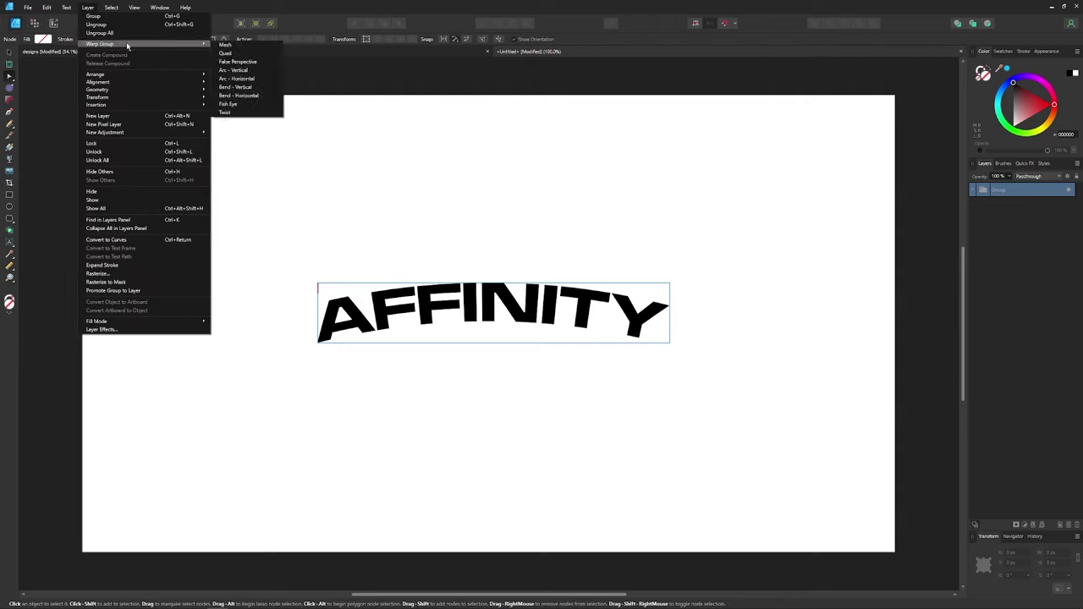
{"action": "left_click", "coordinate": [247, 64]}
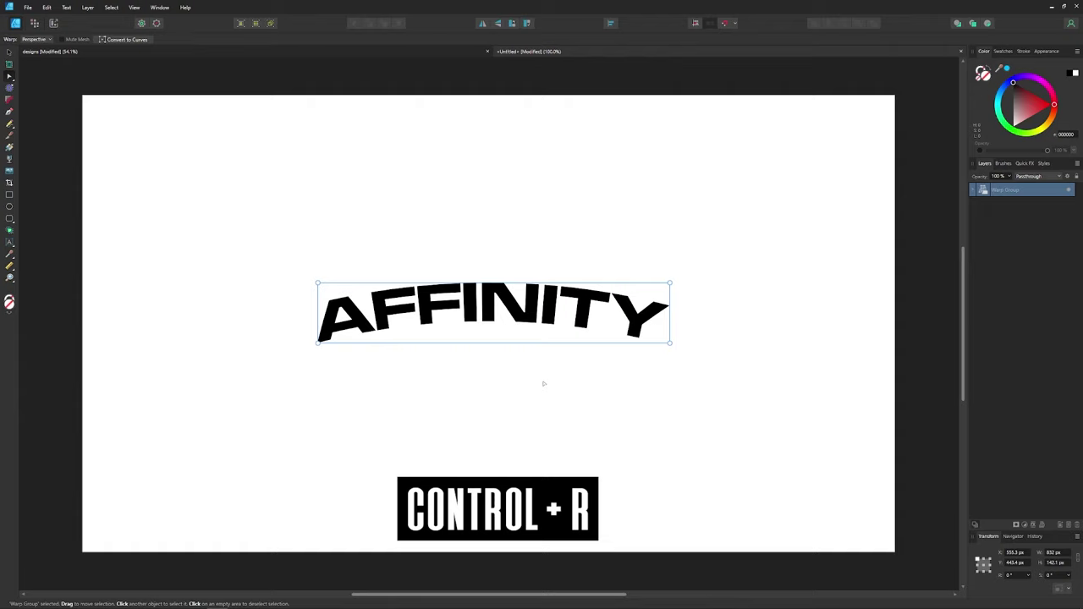
Step: Show the rulers and place a horizontal guide a little below the warped lettering
{"action": "key", "text": "ctrl+r"}
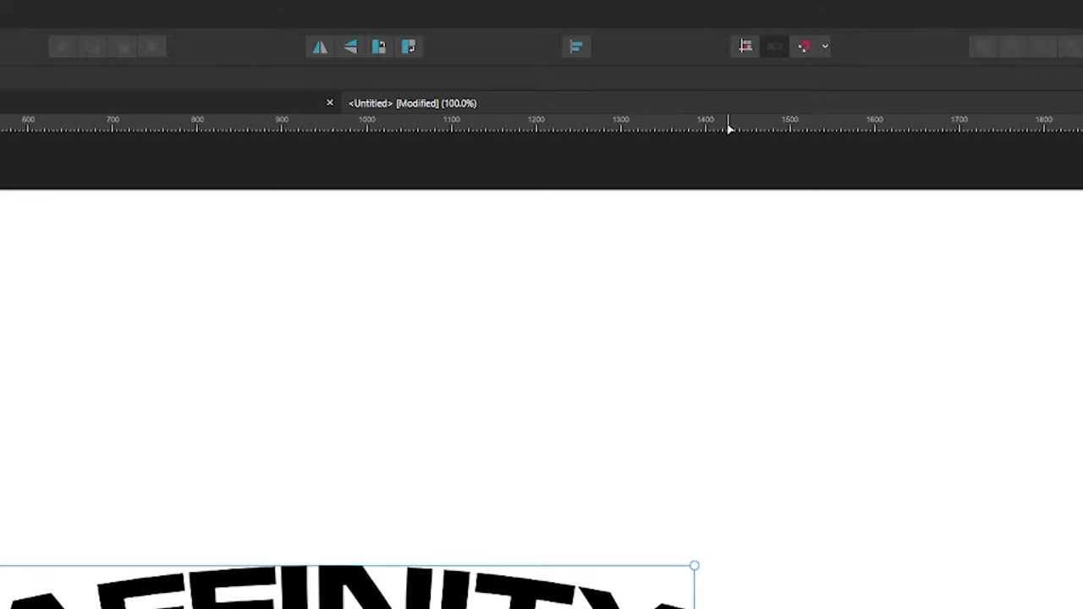
{"action": "left_click_drag", "start_coordinate": [730, 126], "coordinate": [881, 608]}
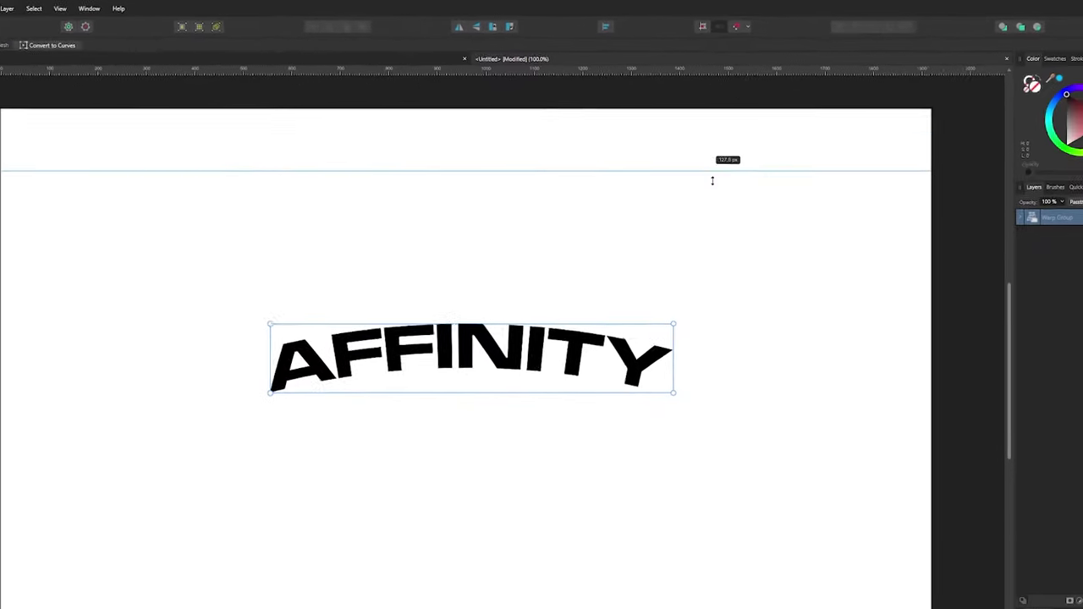
{"action": "left_click_drag", "start_coordinate": [760, 341], "coordinate": [791, 387]}
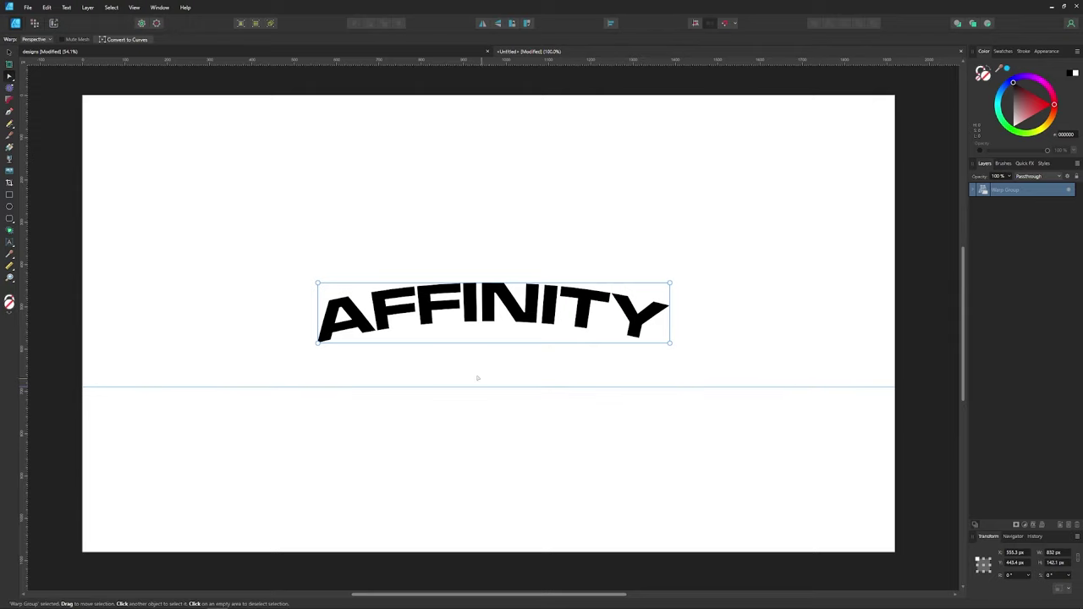
Step: Stretch both lower corners of the perspective warp outward and down to the guide to flare the lettering symmetrically
{"action": "left_click_drag", "start_coordinate": [317, 344], "coordinate": [285, 387]}
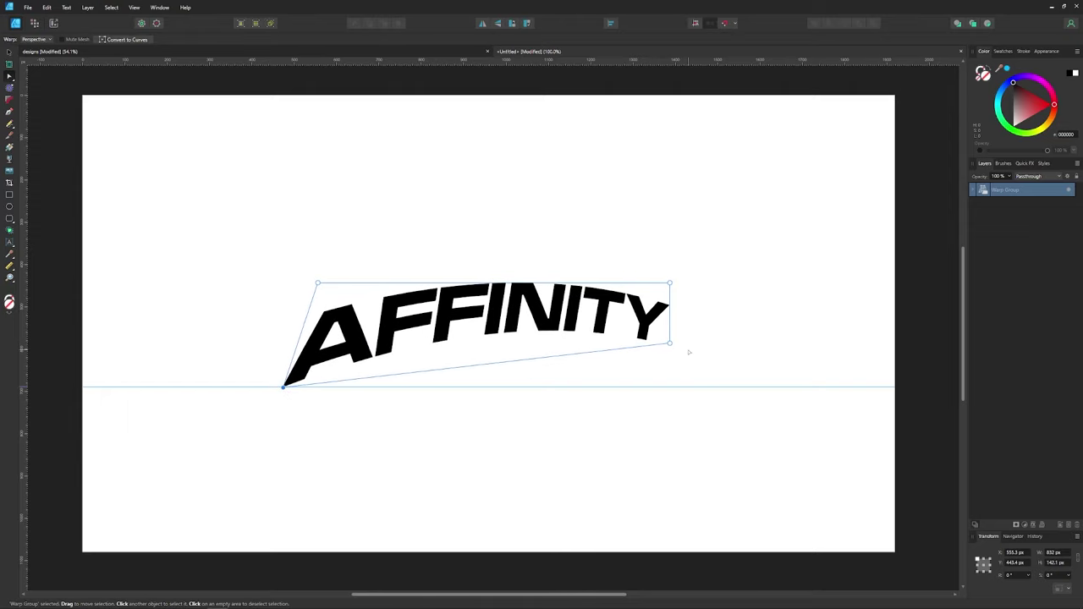
{"action": "left_click_drag", "start_coordinate": [674, 349], "coordinate": [713, 391]}
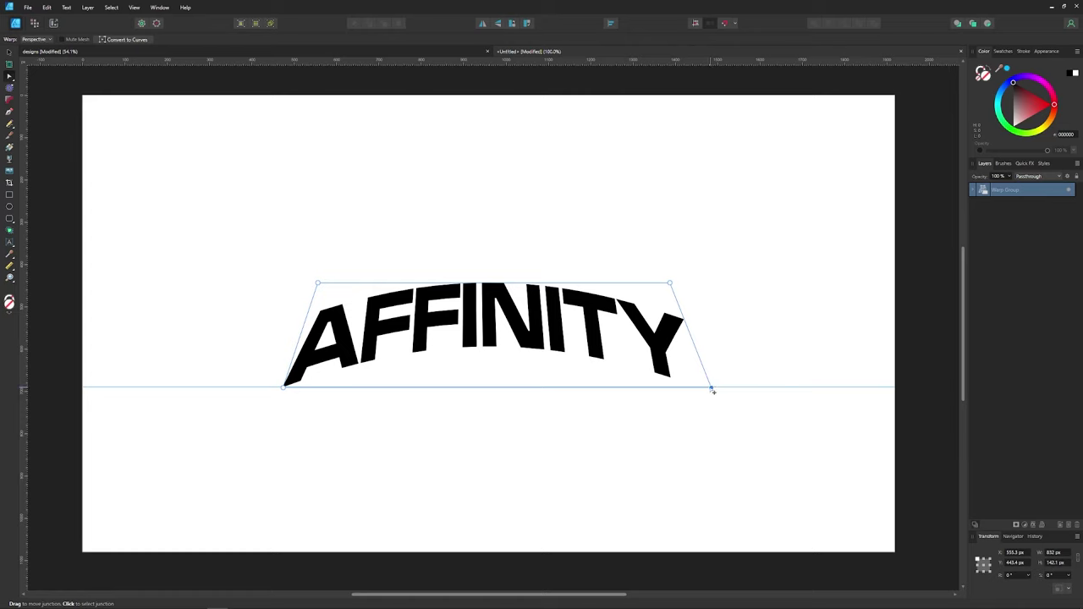
{"action": "left_click_drag", "start_coordinate": [713, 391], "coordinate": [713, 390]}
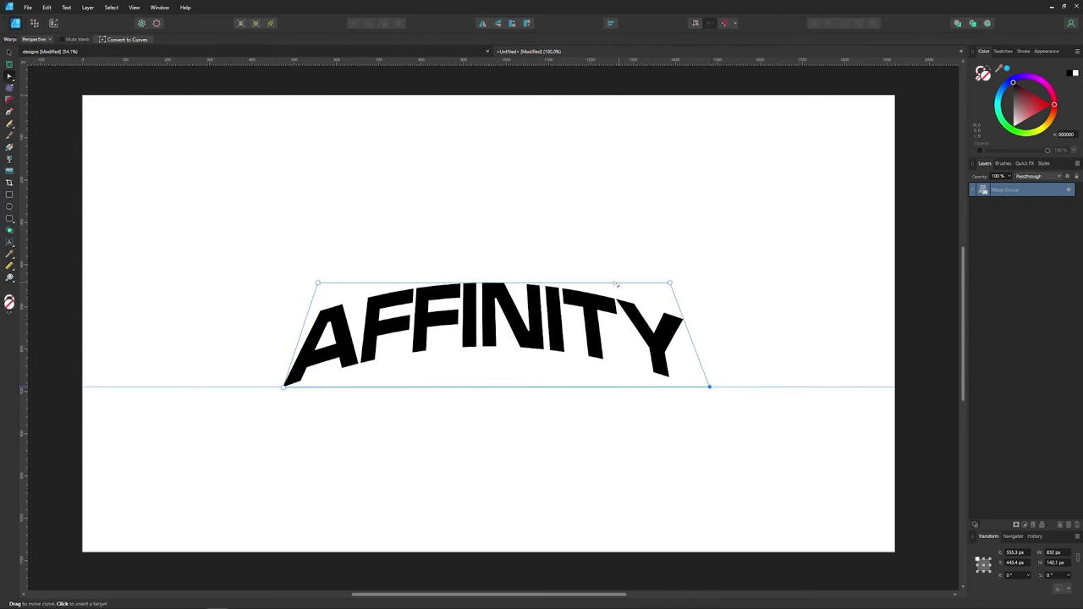
Step: Convert the perspective warp to curves and ungroup all of the resulting lettering
{"action": "left_click", "coordinate": [119, 40]}
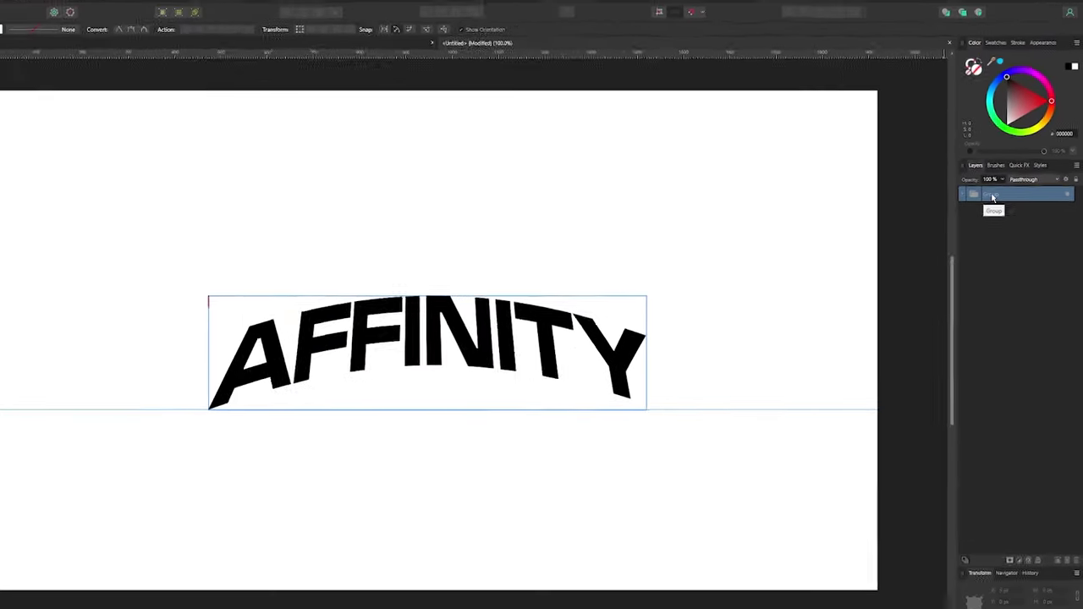
{"action": "left_click", "coordinate": [88, 9]}
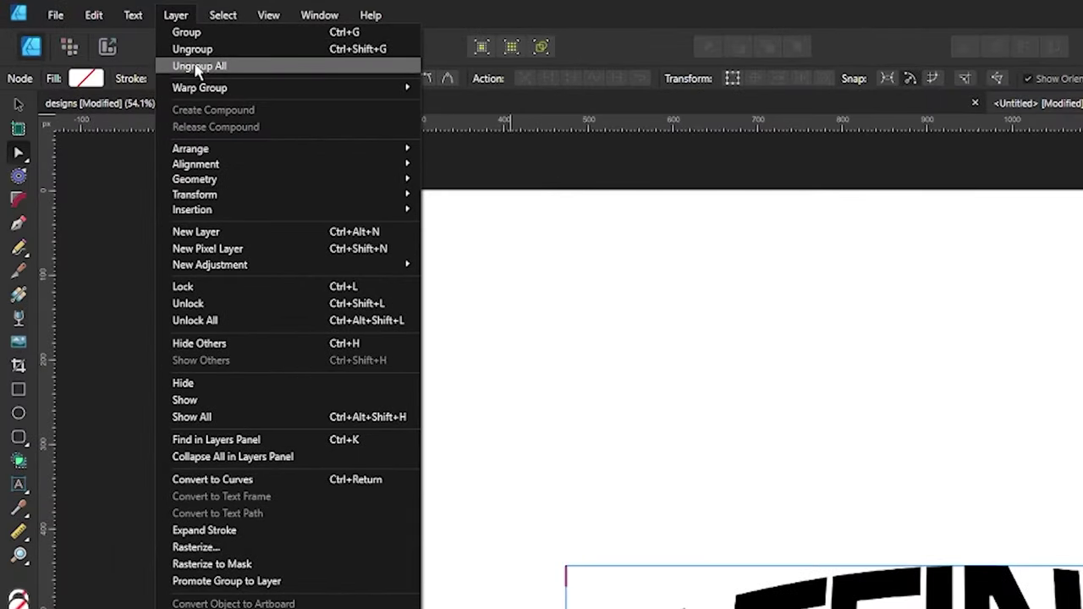
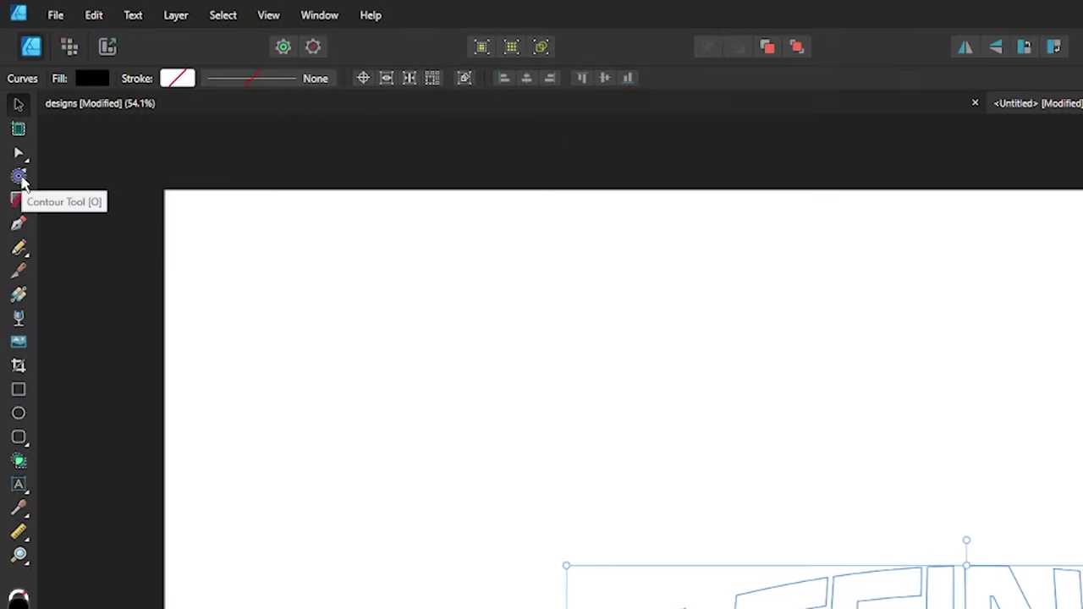
Step: Apply a 17 px contour with mitered corners to the black lettering copy and bake its appearance
{"action": "left_click", "coordinate": [19, 178]}
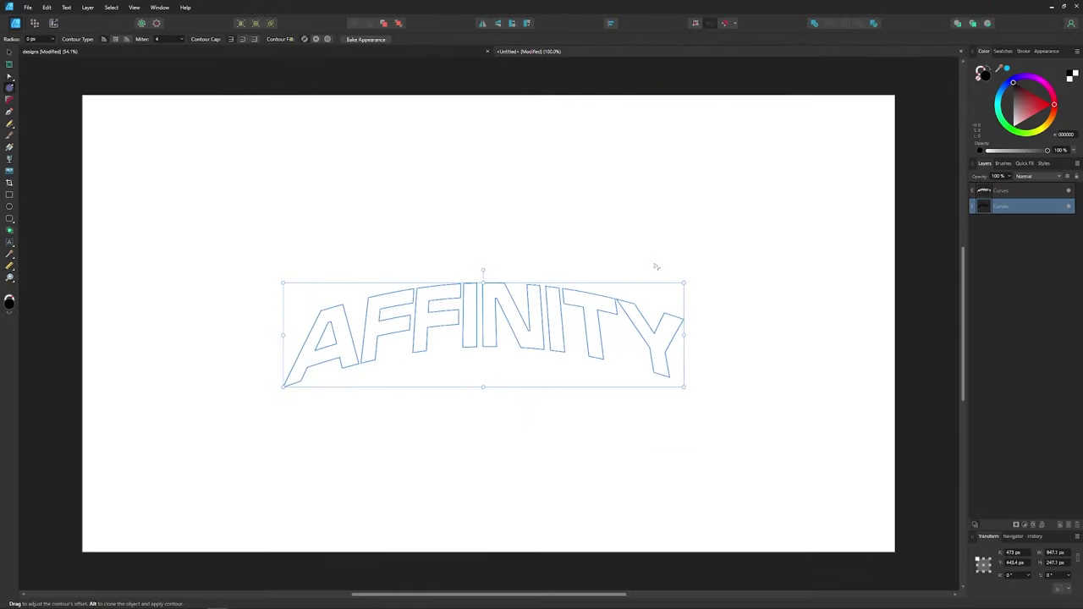
{"action": "left_click_drag", "start_coordinate": [484, 273], "coordinate": [400, 312]}
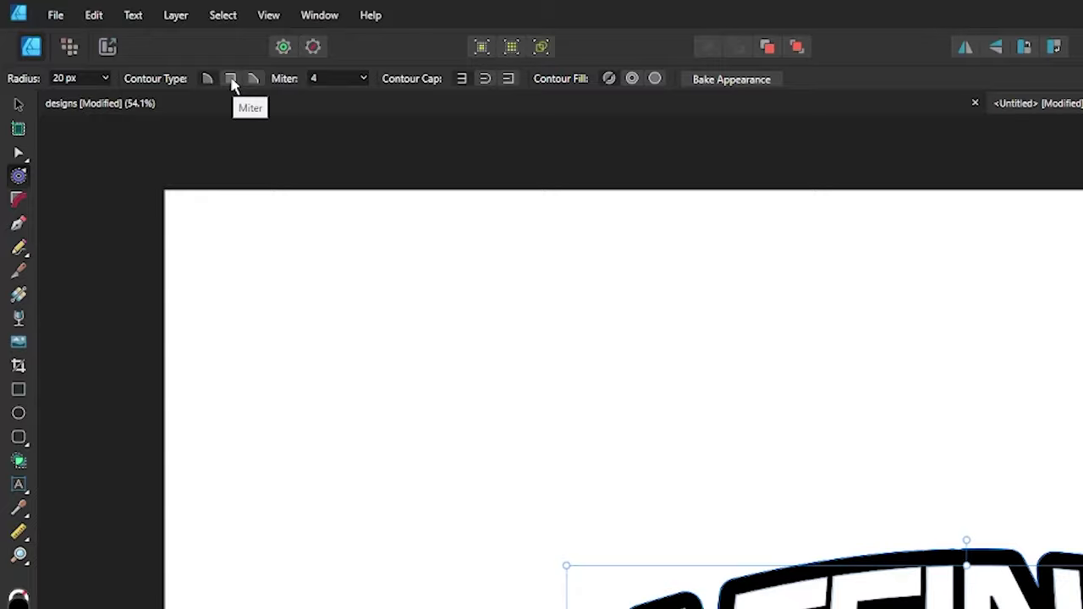
{"action": "left_click", "coordinate": [231, 79]}
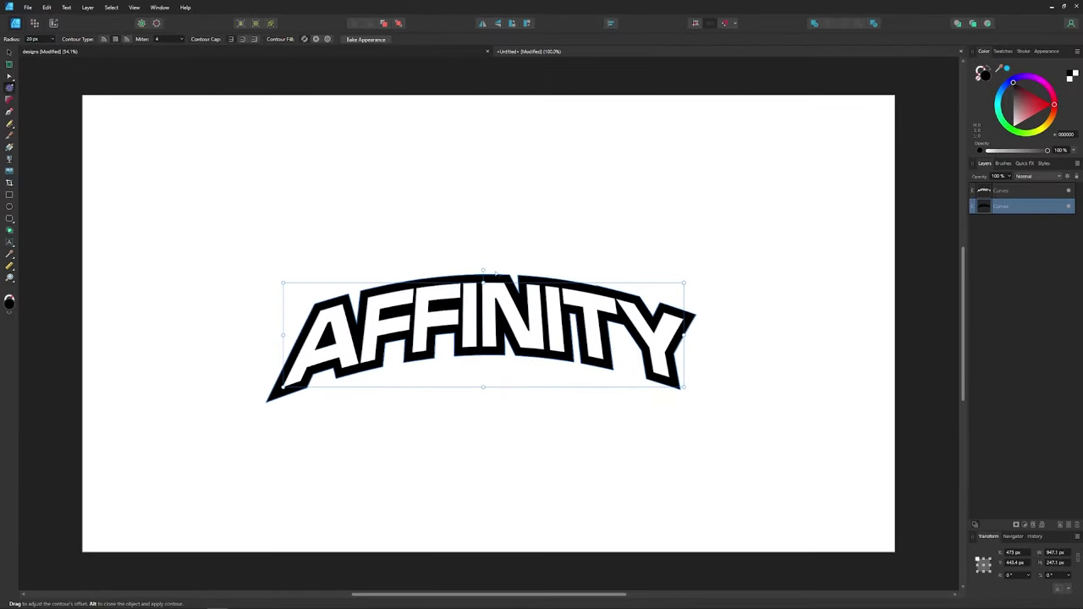
{"action": "left_click_drag", "start_coordinate": [483, 272], "coordinate": [483, 274]}
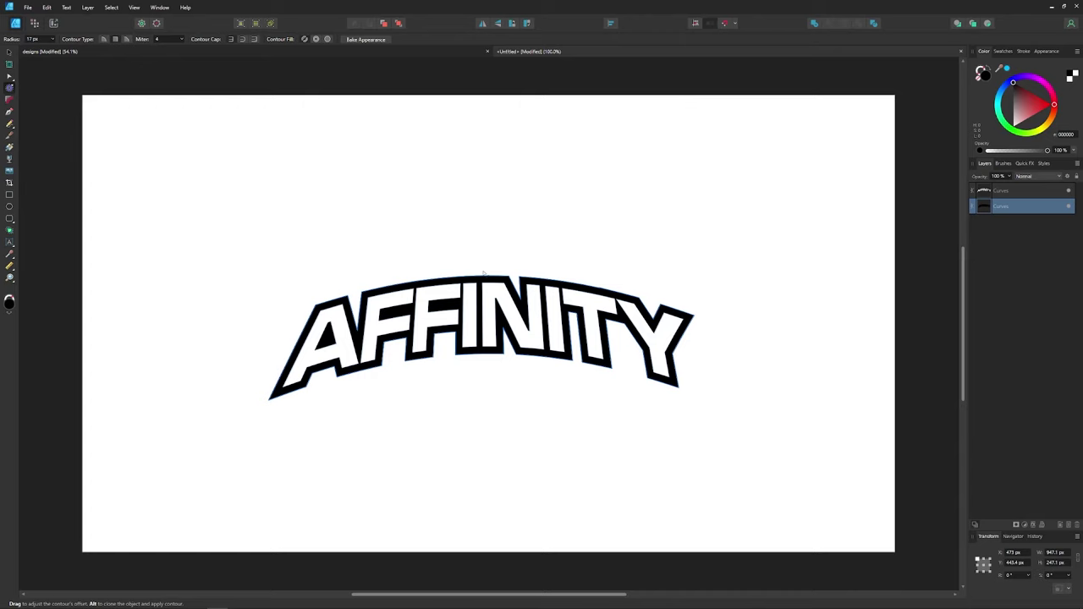
{"action": "left_click_drag", "start_coordinate": [484, 273], "coordinate": [483, 273]}
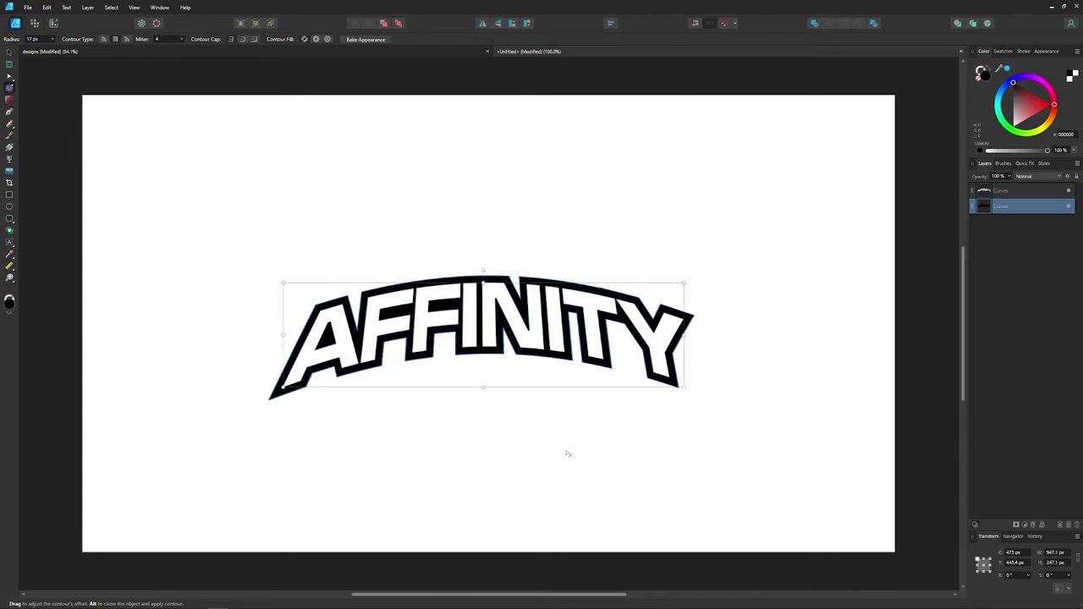
{"action": "left_click", "coordinate": [365, 40]}
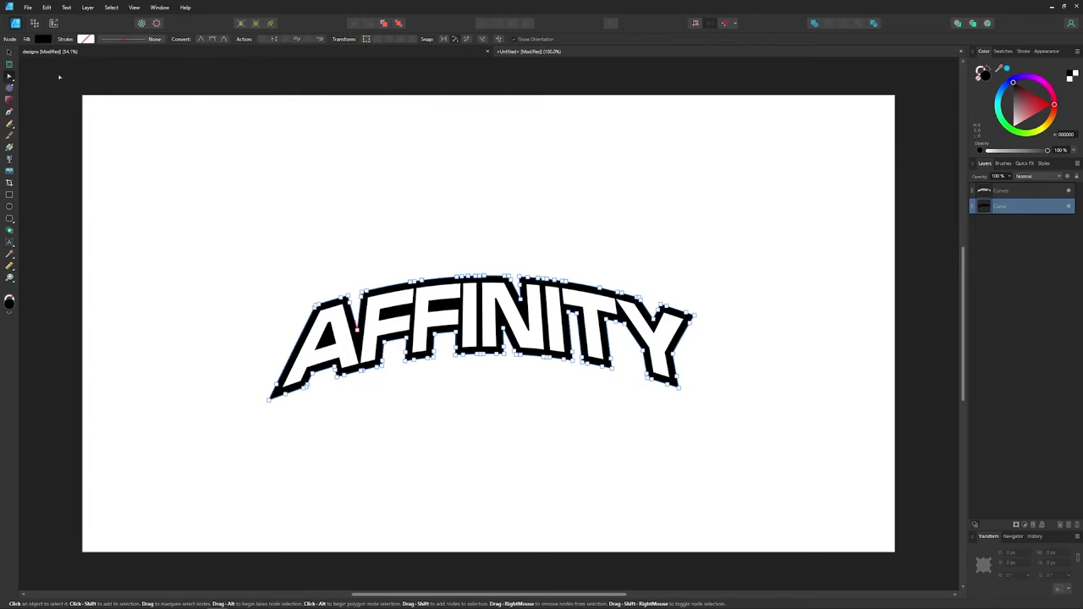
{"action": "key", "text": "v"}
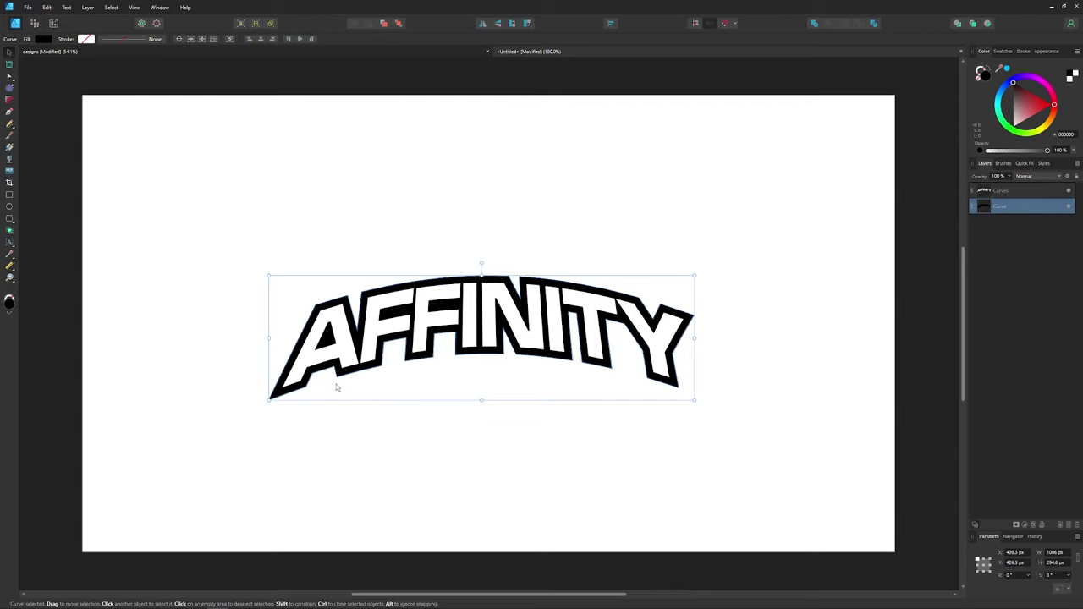
Step: Duplicate the black outline, shift the copy slightly down, and shrink it symmetrically to about 980 by 287 px
{"action": "scroll", "coordinate": [330, 403], "scroll_direction": "up", "scroll_amount": 5}
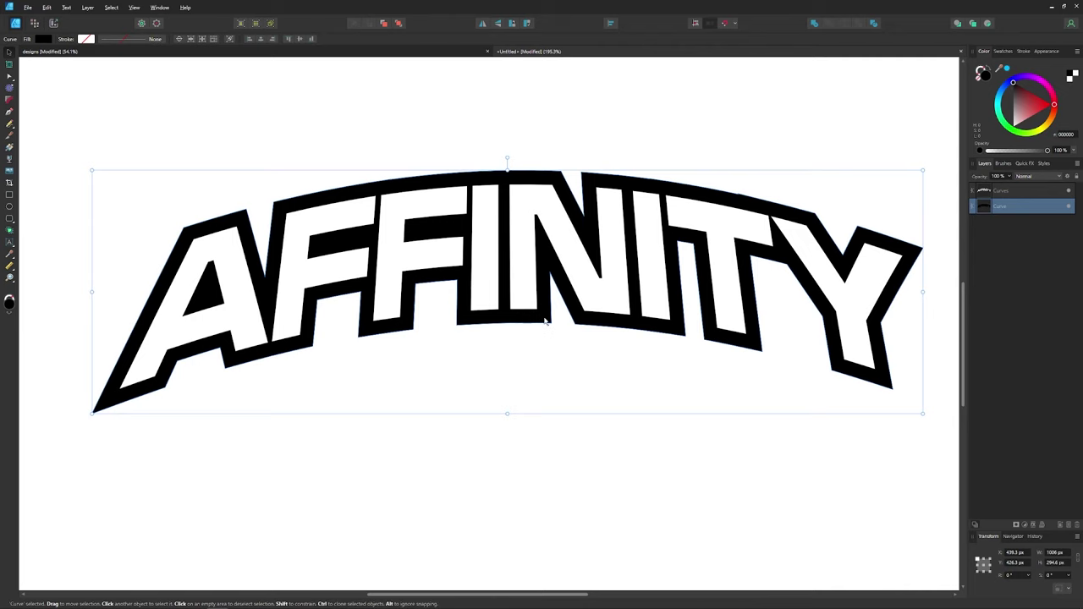
{"action": "left_click_drag", "start_coordinate": [546, 320], "coordinate": [546, 329]}
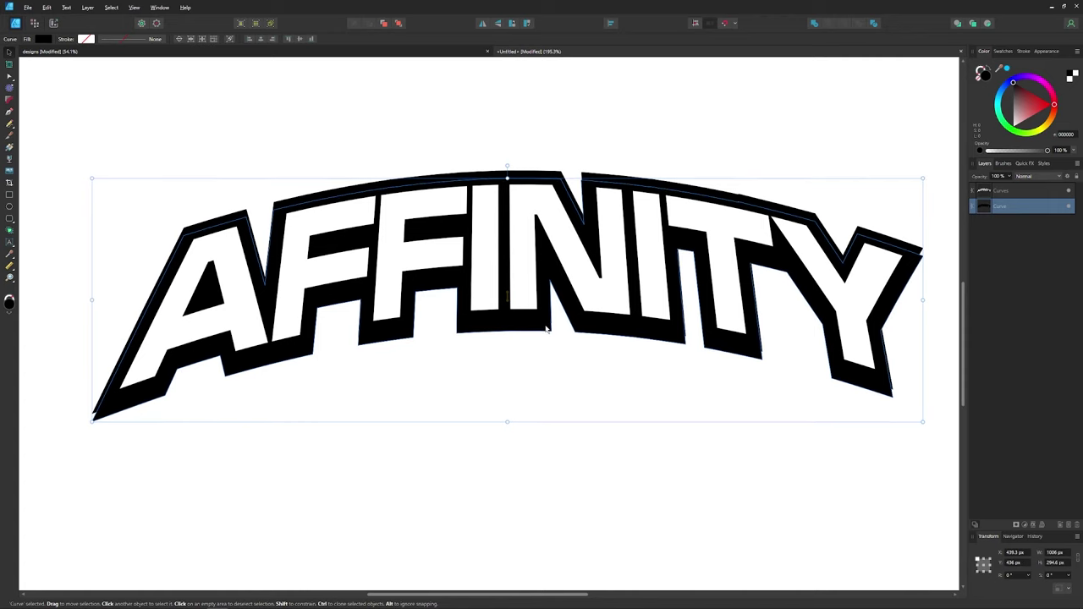
{"action": "key", "text": "ctrl+j"}
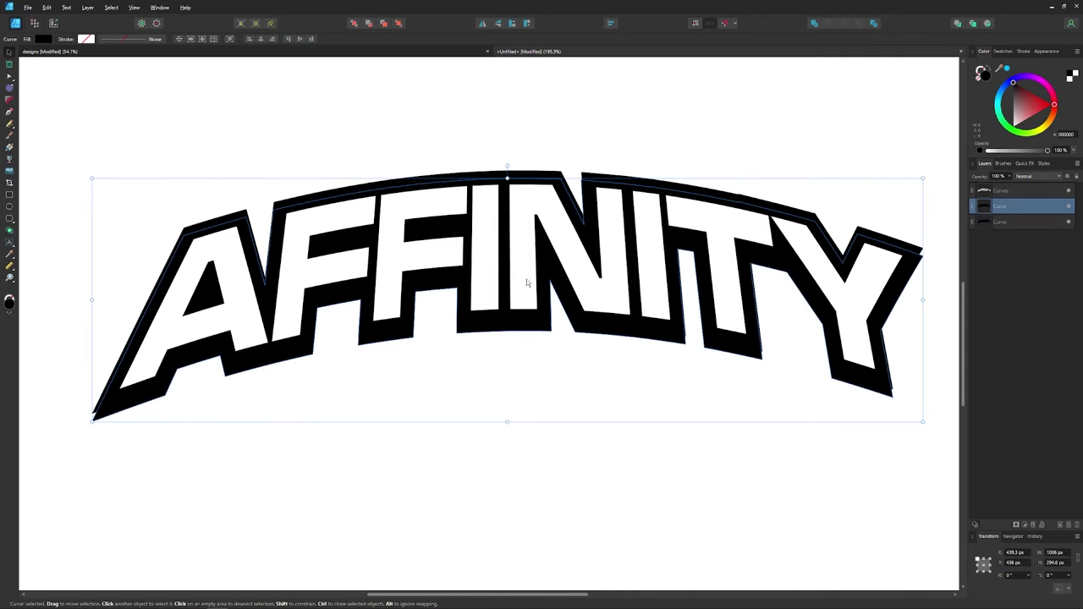
{"action": "left_click_drag", "start_coordinate": [507, 179], "coordinate": [509, 182]}
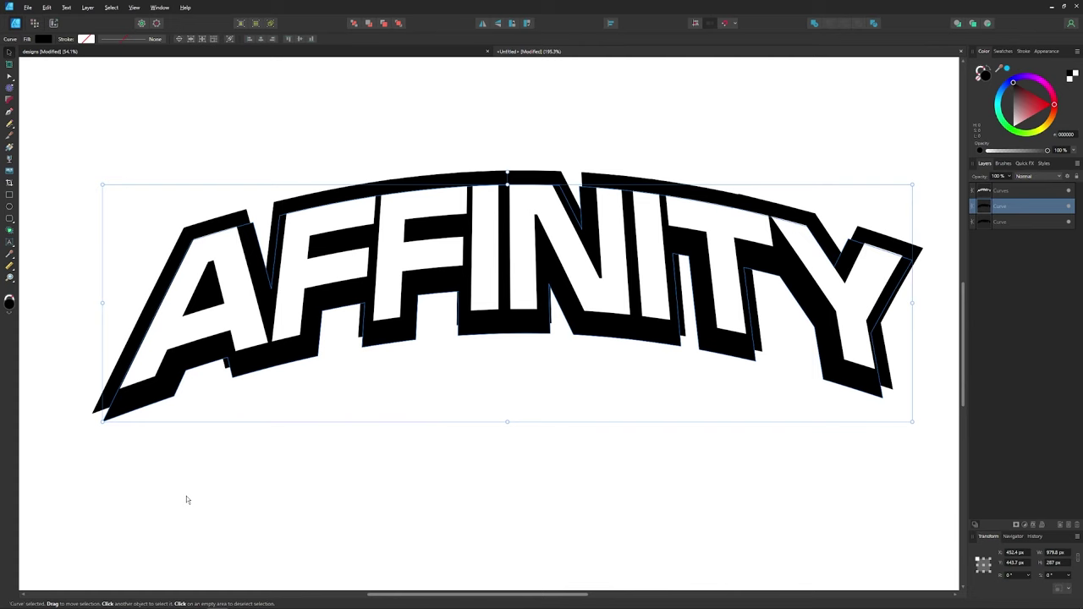
Step: Repeat the transformed duplication six more times to build a stepped, tapering extrusion beneath the lettering
{"action": "key", "text": "ctrl+j"}
{"action": "key", "text": "ctrl+j"}
{"action": "key", "text": "ctrl+j"}
{"action": "key", "text": "ctrl+j"}
{"action": "key", "text": "ctrl+j"}
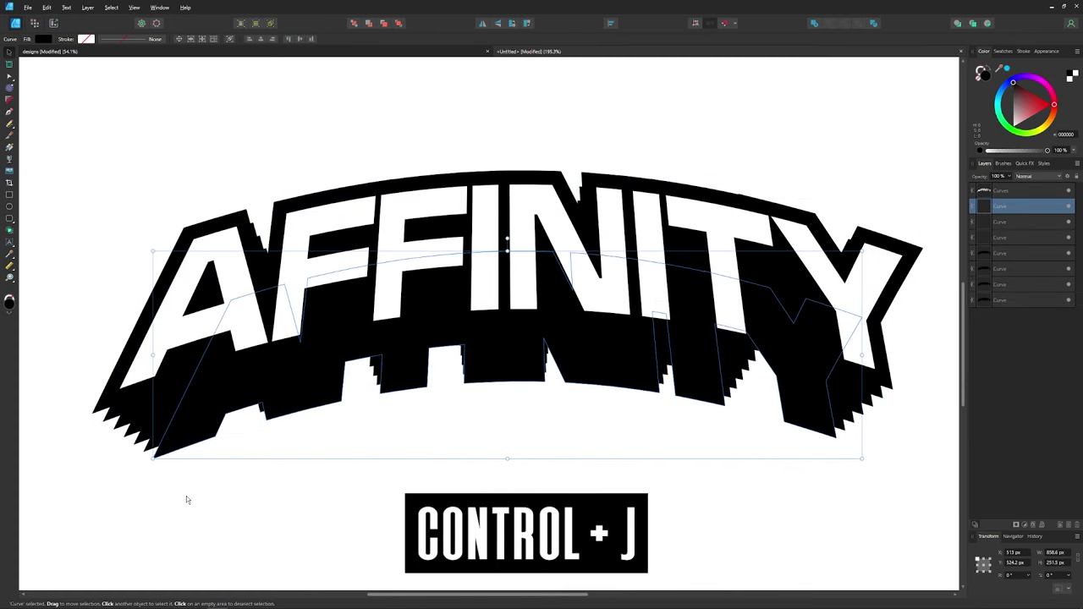
{"action": "key", "text": "ctrl+j"}
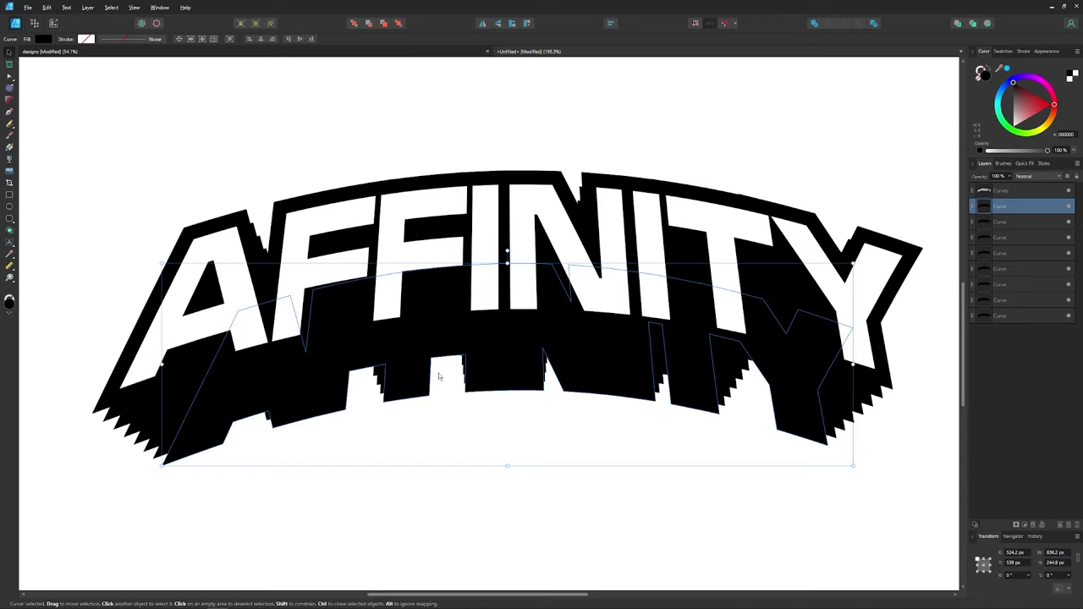
{"action": "scroll", "coordinate": [410, 367], "scroll_direction": "down", "scroll_amount": 3}
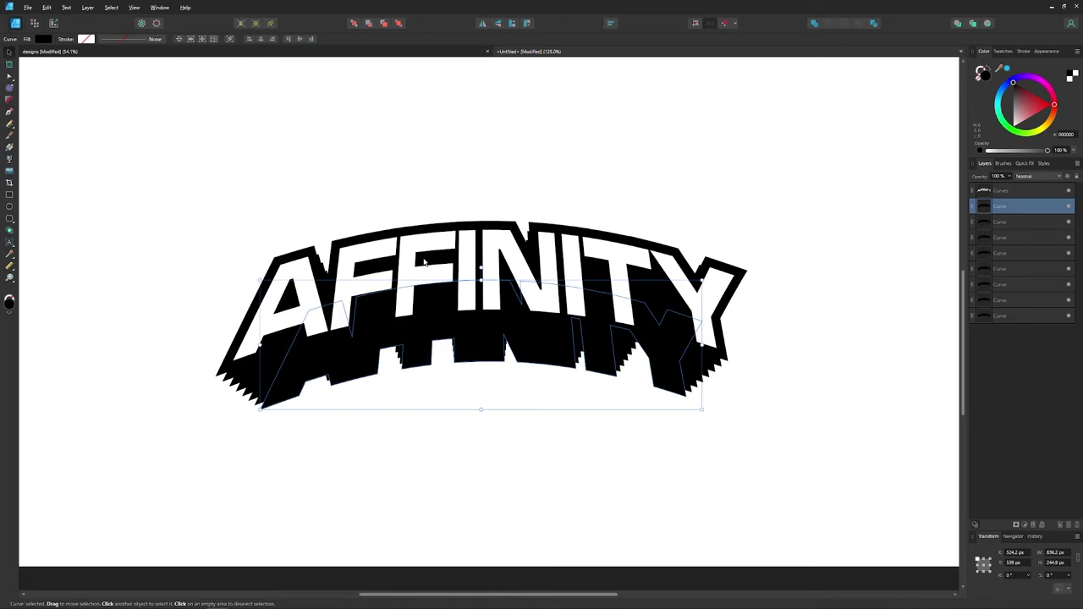
Step: Merge all eight black outline curves into a single shape with the Add operation
{"action": "left_click", "coordinate": [687, 119]}
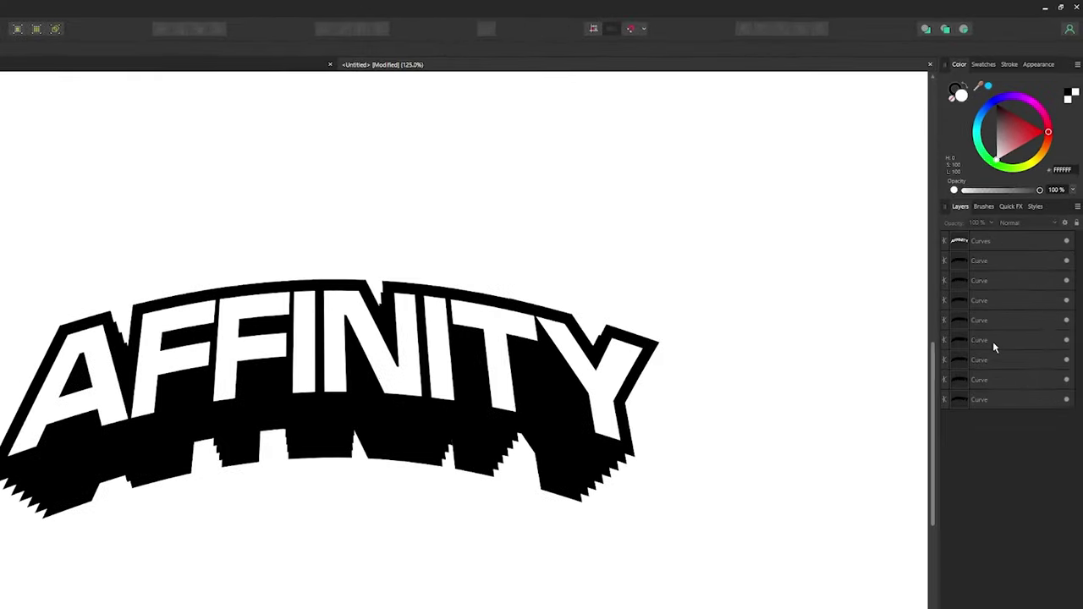
{"action": "left_click", "coordinate": [981, 264]}
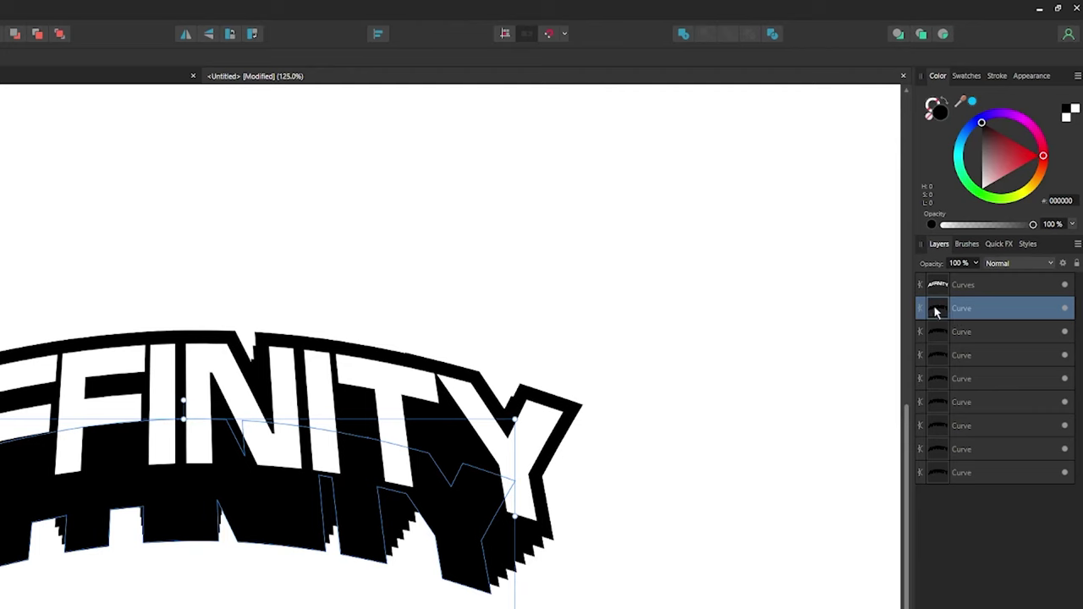
{"action": "left_click", "coordinate": [962, 472], "text": "shift"}
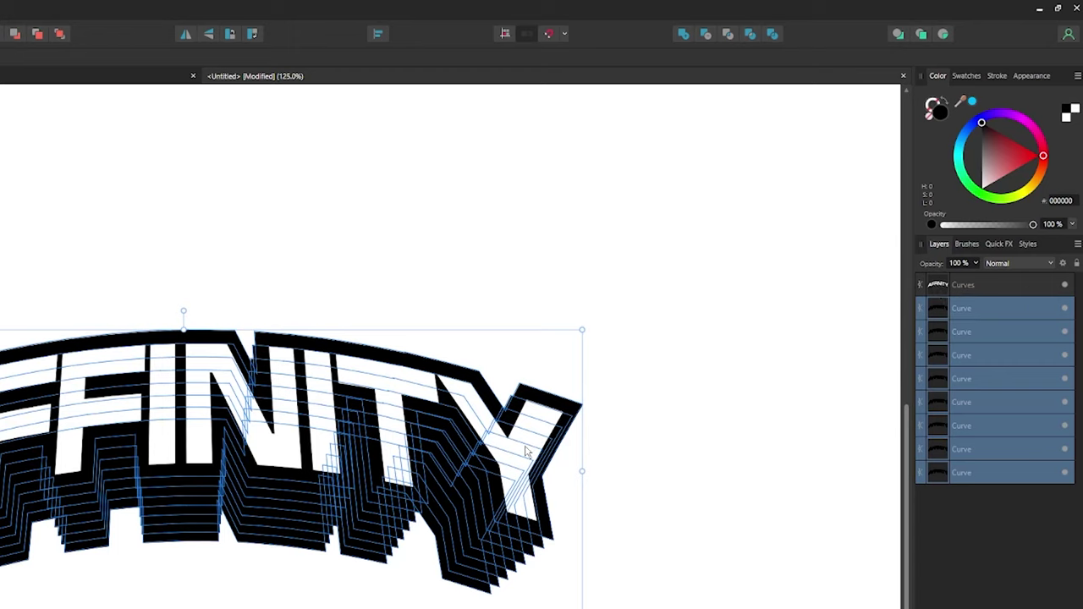
{"action": "left_click", "coordinate": [684, 38]}
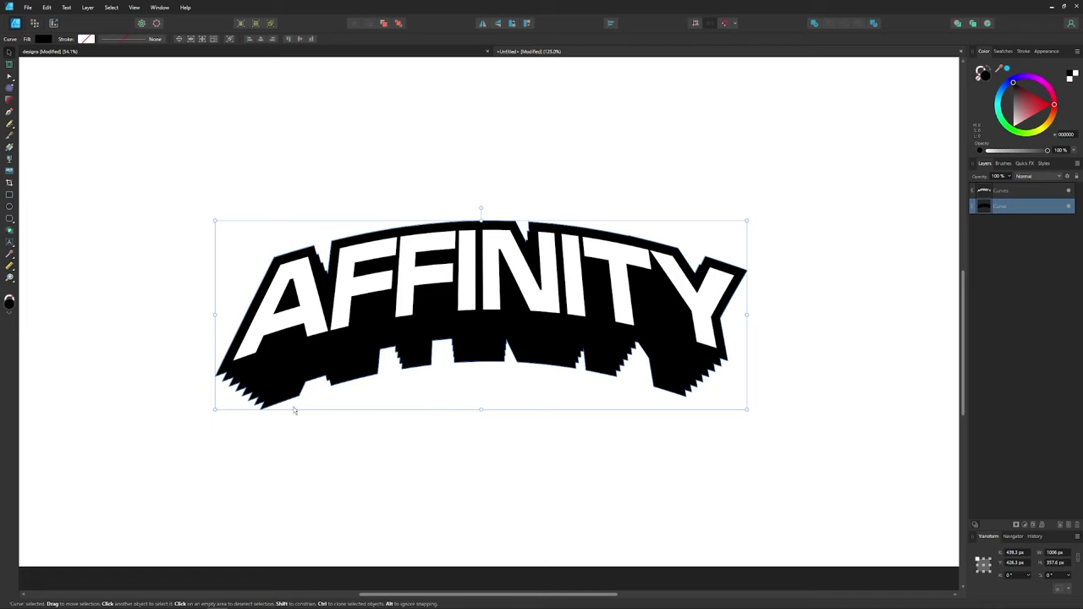
Step: Delete the jagged nodes at the extrusion's lower-left corner under the first A to leave one straight edge
{"action": "scroll", "coordinate": [245, 399], "scroll_direction": "up", "scroll_amount": 5}
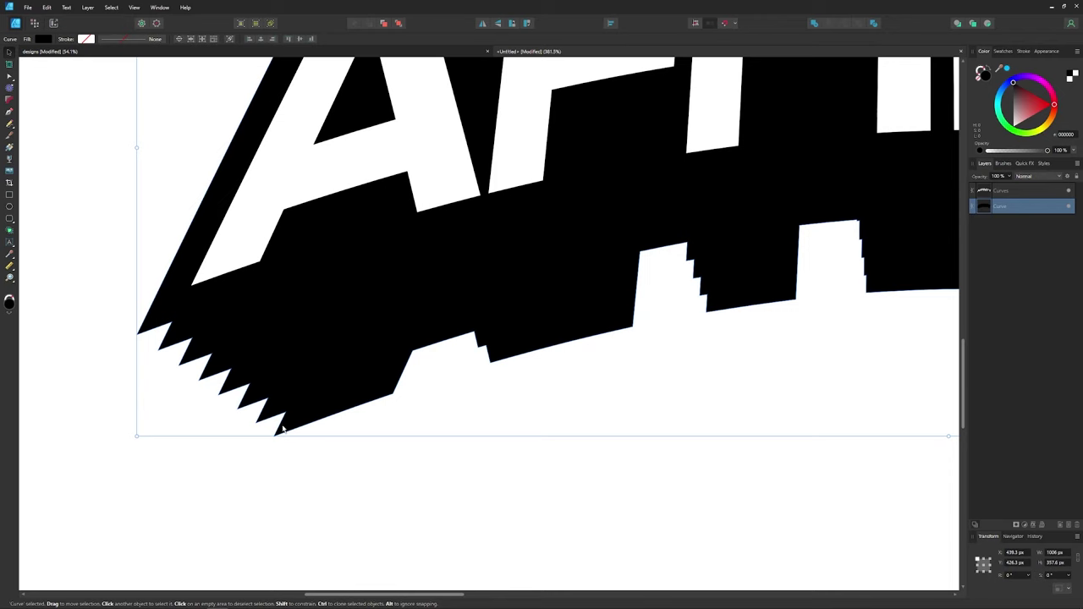
{"action": "scroll", "coordinate": [284, 429], "scroll_direction": "down", "scroll_amount": 3}
{"action": "scroll", "coordinate": [338, 394], "scroll_direction": "up", "scroll_amount": 3}
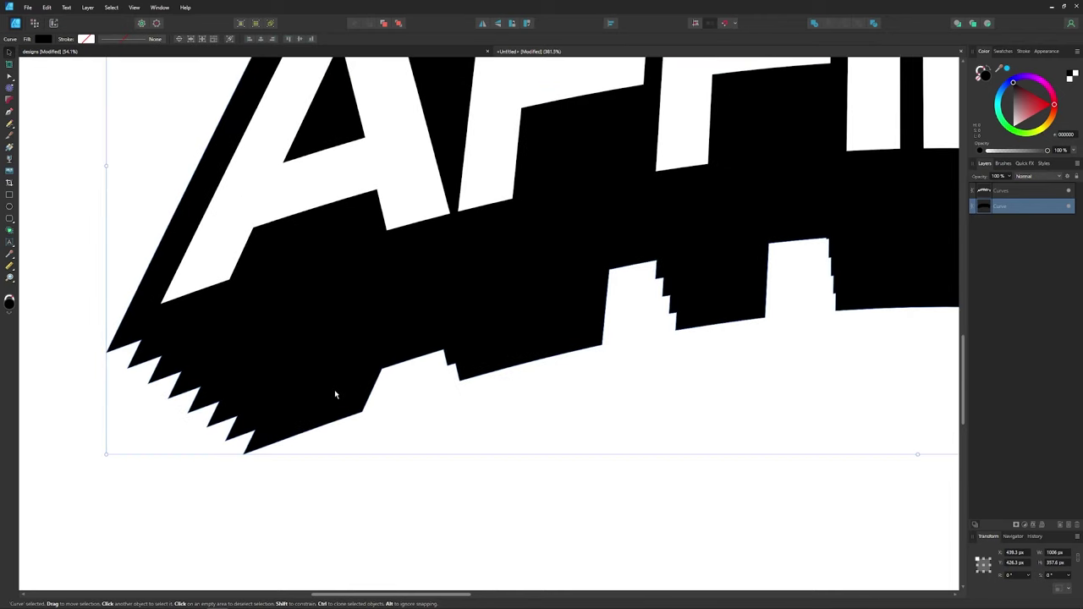
{"action": "scroll", "coordinate": [334, 394], "scroll_direction": "down", "scroll_amount": 2}
{"action": "scroll", "coordinate": [334, 394], "scroll_direction": "up", "scroll_amount": 2}
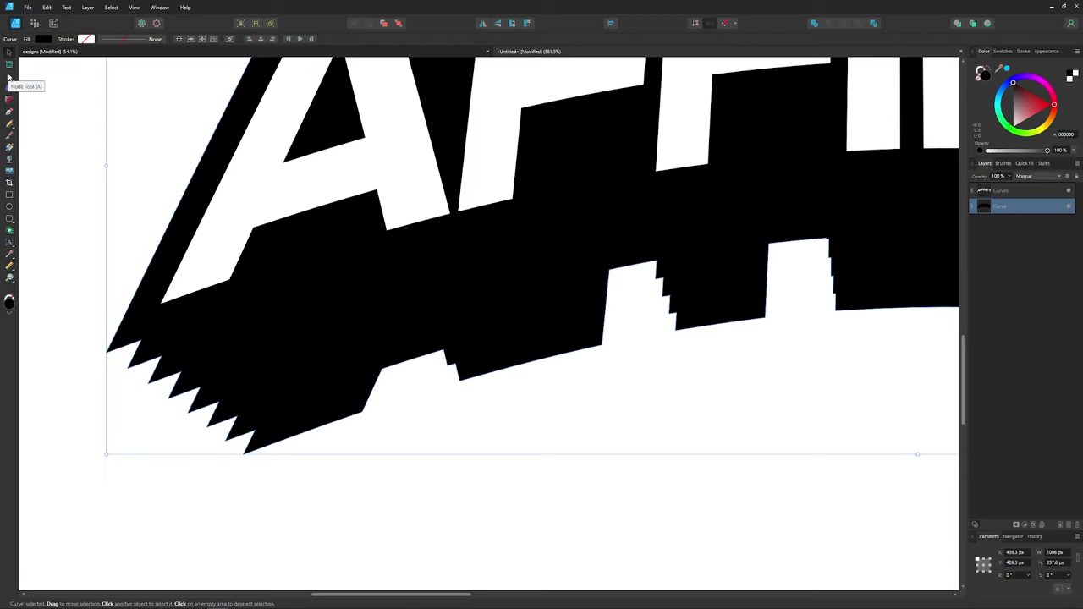
{"action": "left_click", "coordinate": [9, 77]}
{"action": "left_click_drag", "start_coordinate": [265, 441], "coordinate": [123, 357]}
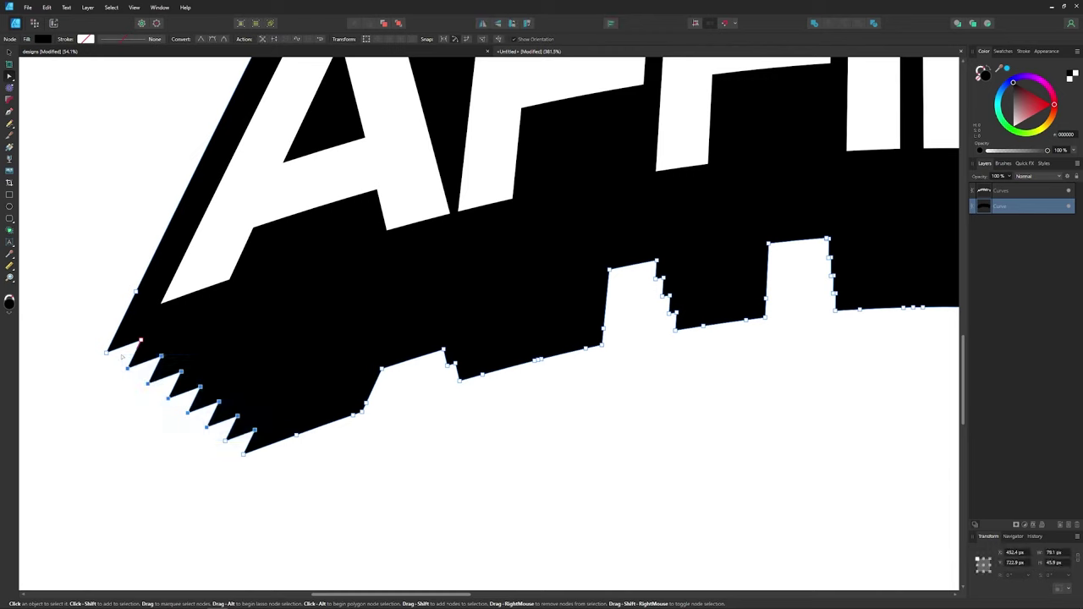
{"action": "key", "text": "Delete"}
{"action": "left_click_drag", "start_coordinate": [188, 367], "coordinate": [140, 338]}
{"action": "key", "text": "Delete"}
{"action": "key", "text": "Delete"}
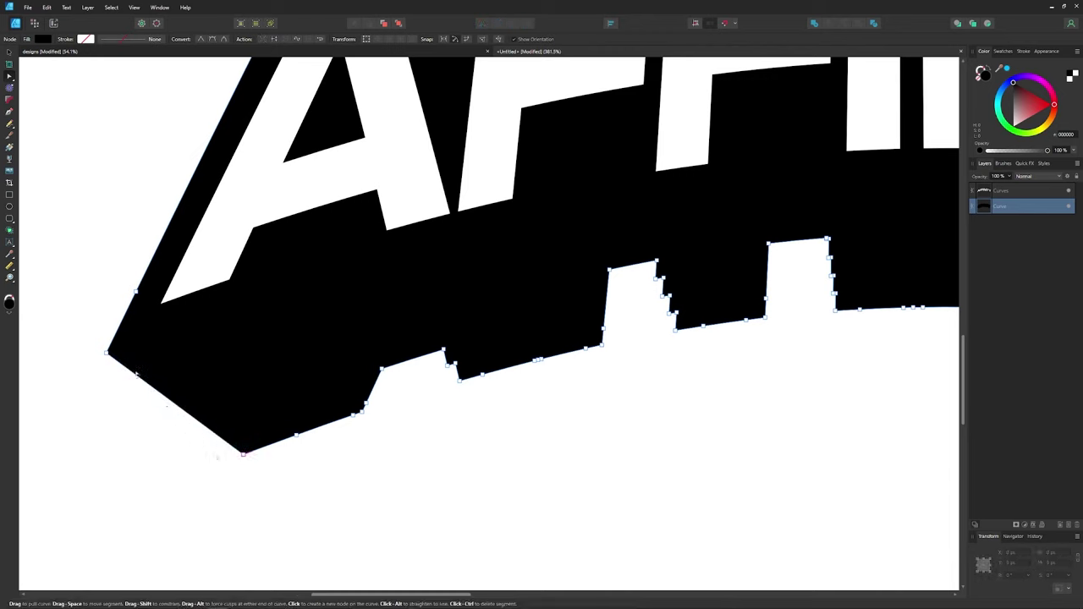
Step: Remove the stair-step nodes along the extrusion's lower edge beneath the letters A, F, F, I and N
{"action": "left_click_drag", "start_coordinate": [527, 396], "coordinate": [356, 427]}
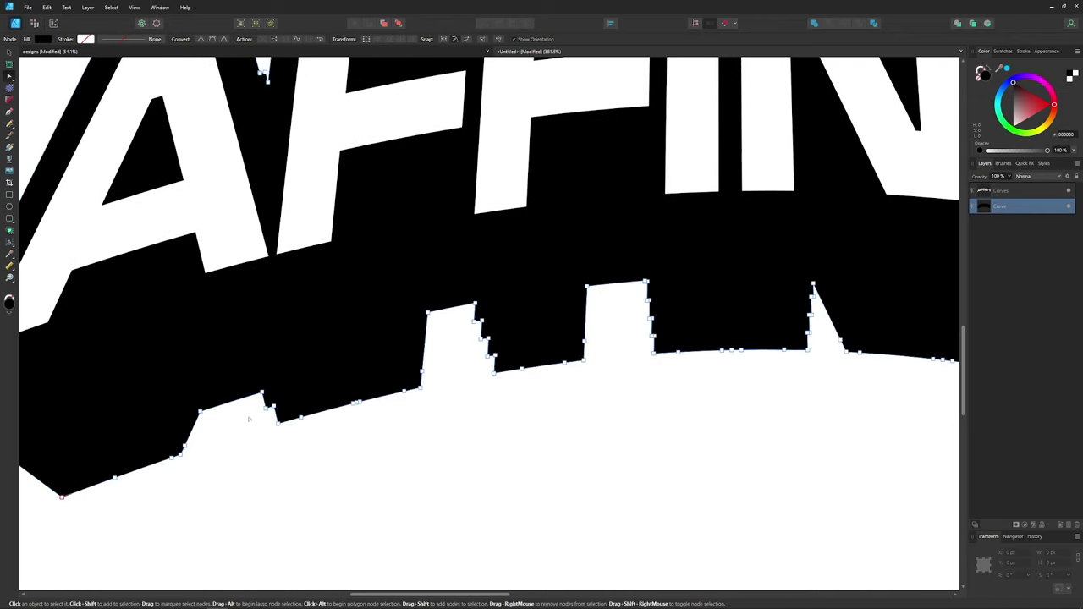
{"action": "left_click_drag", "start_coordinate": [256, 403], "coordinate": [284, 412]}
{"action": "left_click_drag", "start_coordinate": [504, 389], "coordinate": [412, 424]}
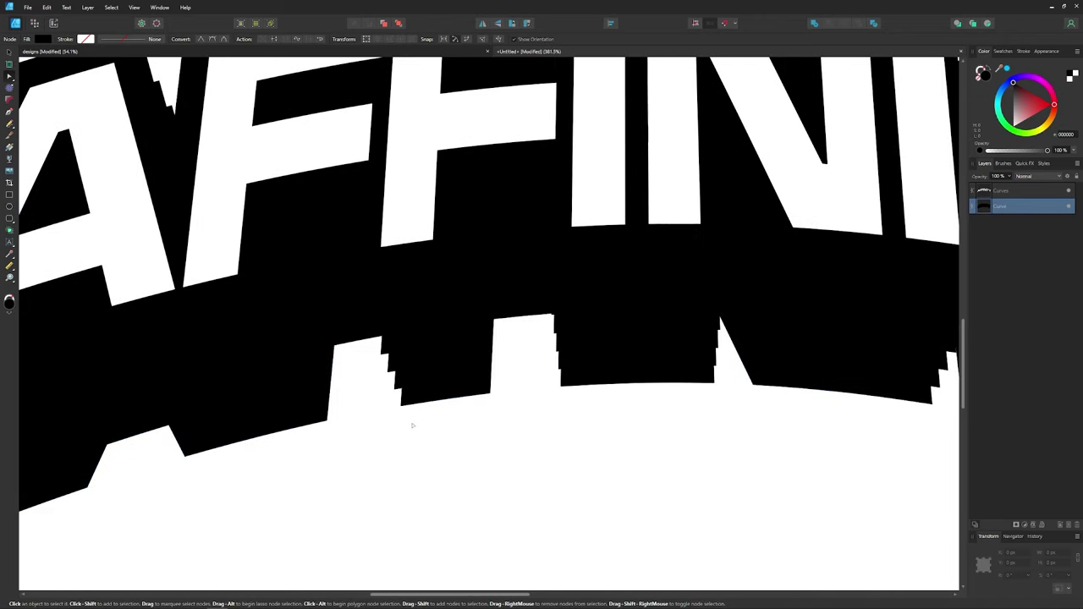
{"action": "left_click_drag", "start_coordinate": [372, 346], "coordinate": [418, 401]}
{"action": "key", "text": "Delete"}
{"action": "left_click_drag", "start_coordinate": [575, 337], "coordinate": [396, 397]}
{"action": "left_click_drag", "start_coordinate": [568, 456], "coordinate": [422, 450]}
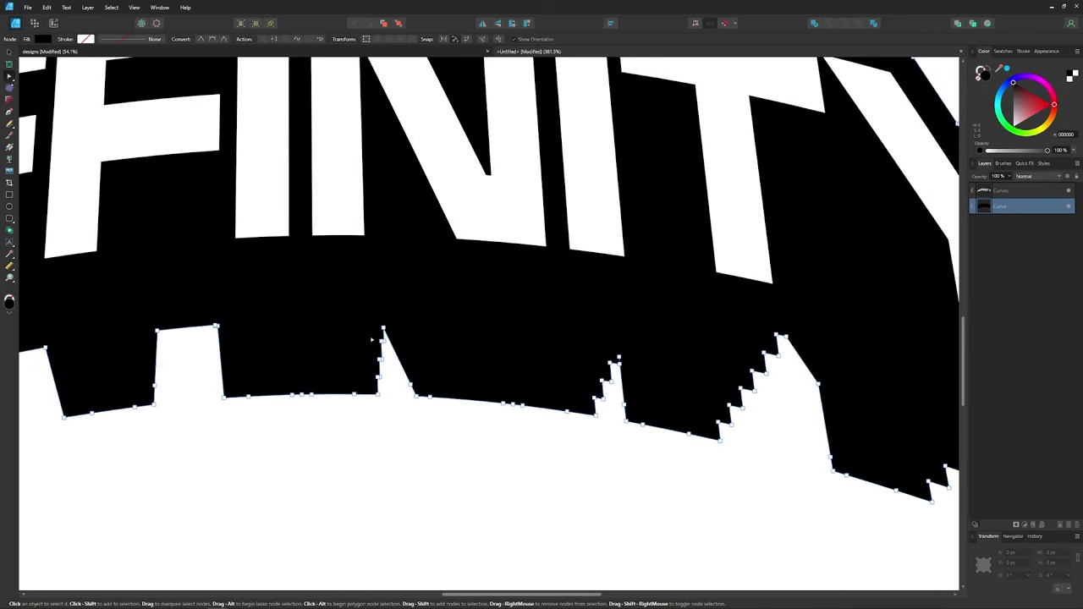
{"action": "left_click_drag", "start_coordinate": [373, 340], "coordinate": [419, 388]}
{"action": "key", "text": "Delete"}
Step: Straighten the remaining stepped edges on the extrusion's underside beneath the letters I, T and Y by deleting their extra nodes
{"action": "left_click_drag", "start_coordinate": [419, 388], "coordinate": [241, 375]}
{"action": "left_click_drag", "start_coordinate": [415, 338], "coordinate": [437, 391]}
{"action": "key", "text": "Delete"}
{"action": "left_click_drag", "start_coordinate": [511, 404], "coordinate": [484, 320]}
{"action": "key", "text": "Delete"}
{"action": "key", "text": "Delete"}
{"action": "left_click_drag", "start_coordinate": [508, 440], "coordinate": [627, 334]}
{"action": "key", "text": "Delete"}
{"action": "left_click_drag", "start_coordinate": [578, 332], "coordinate": [602, 345]}
Step: Delete the jagged nodes in the outline's upper notch between the A and the first F
{"action": "scroll", "coordinate": [603, 345], "scroll_direction": "down", "scroll_amount": 5}
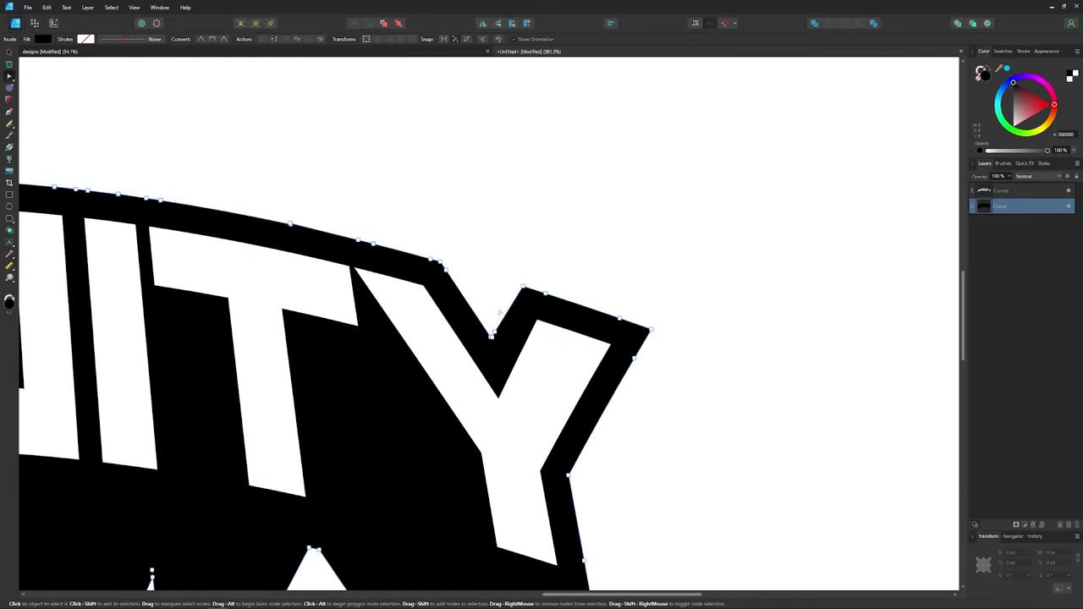
{"action": "scroll", "coordinate": [430, 295], "scroll_direction": "left", "scroll_amount": 10}
{"action": "scroll", "coordinate": [380, 371], "scroll_direction": "up", "scroll_amount": 5}
{"action": "left_click_drag", "start_coordinate": [380, 371], "coordinate": [327, 291]}
{"action": "key", "text": "Delete"}
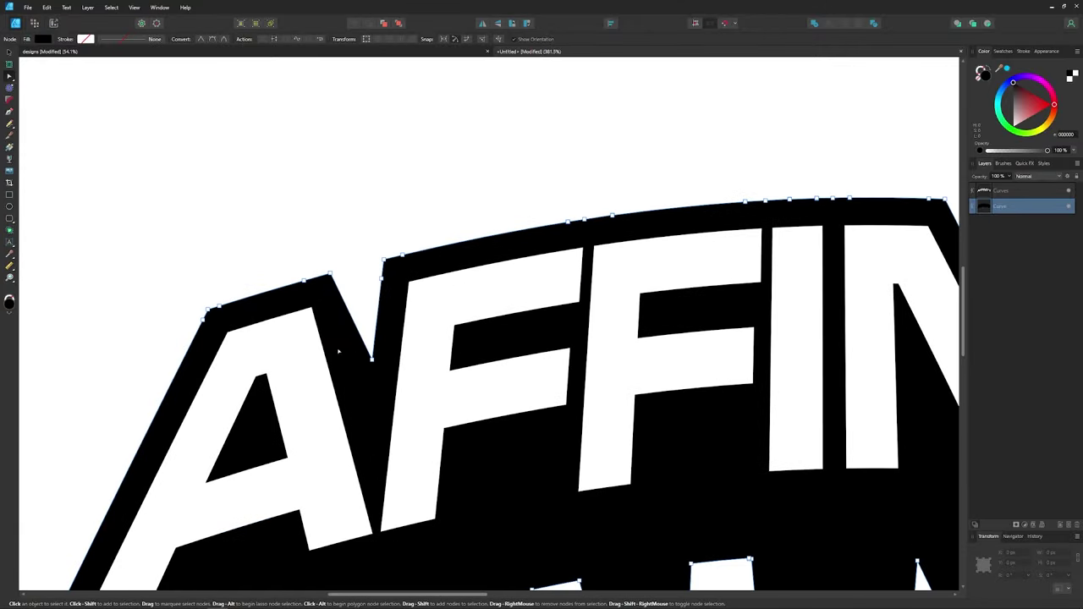
{"action": "scroll", "coordinate": [457, 406], "scroll_direction": "down", "scroll_amount": 5}
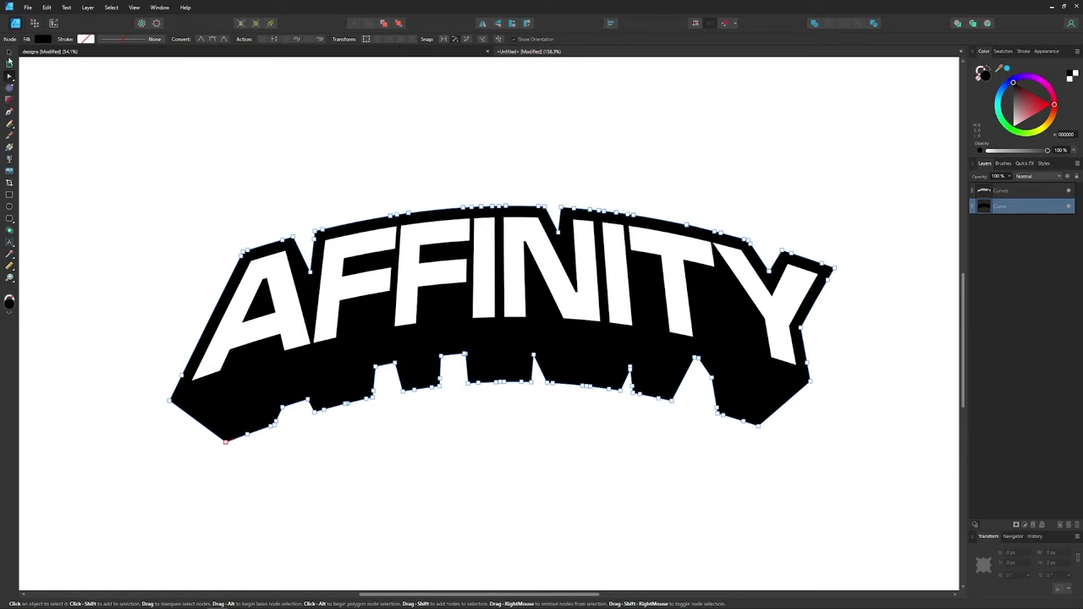
Step: Duplicate the lettering with its outline below the original and subtract the letters from the copied outline
{"action": "left_click", "coordinate": [10, 62]}
{"action": "scroll", "coordinate": [431, 356], "scroll_direction": "down", "scroll_amount": 3}
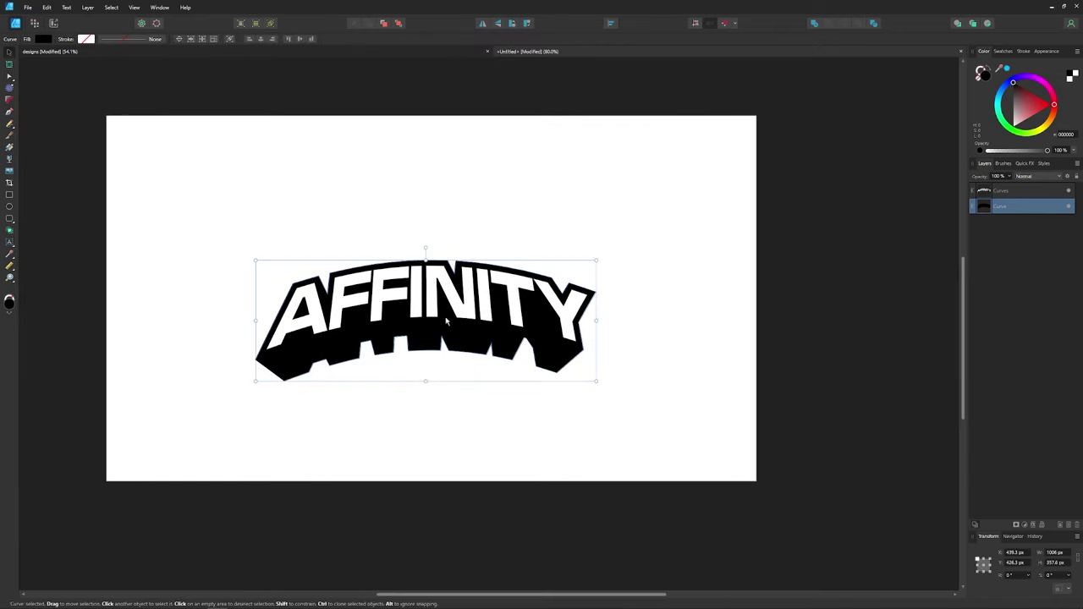
{"action": "left_click_drag", "start_coordinate": [607, 436], "coordinate": [218, 249]}
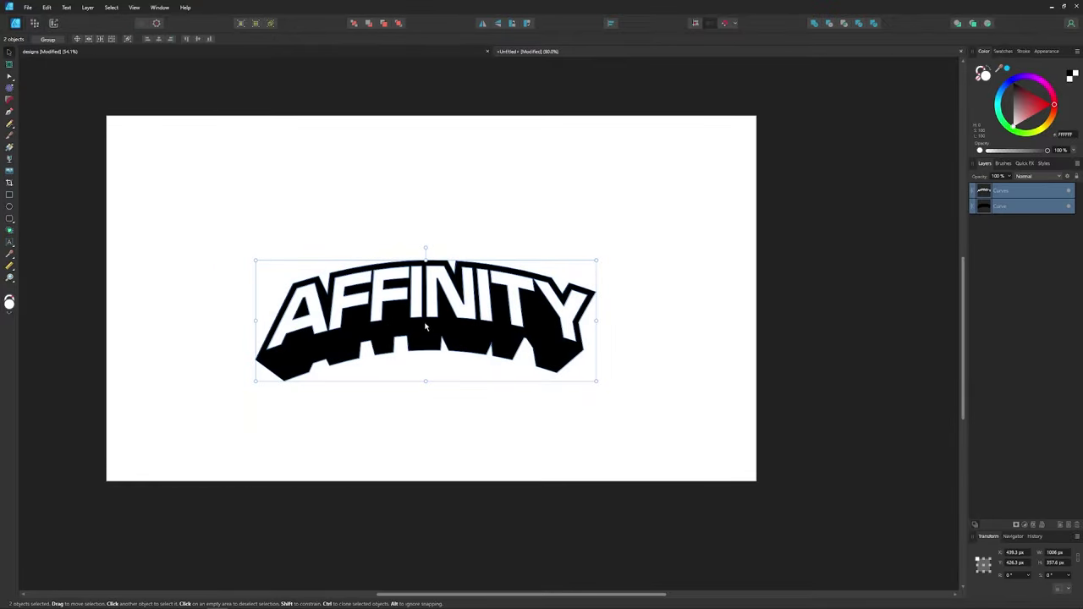
{"action": "left_click_drag", "start_coordinate": [425, 326], "coordinate": [482, 375]}
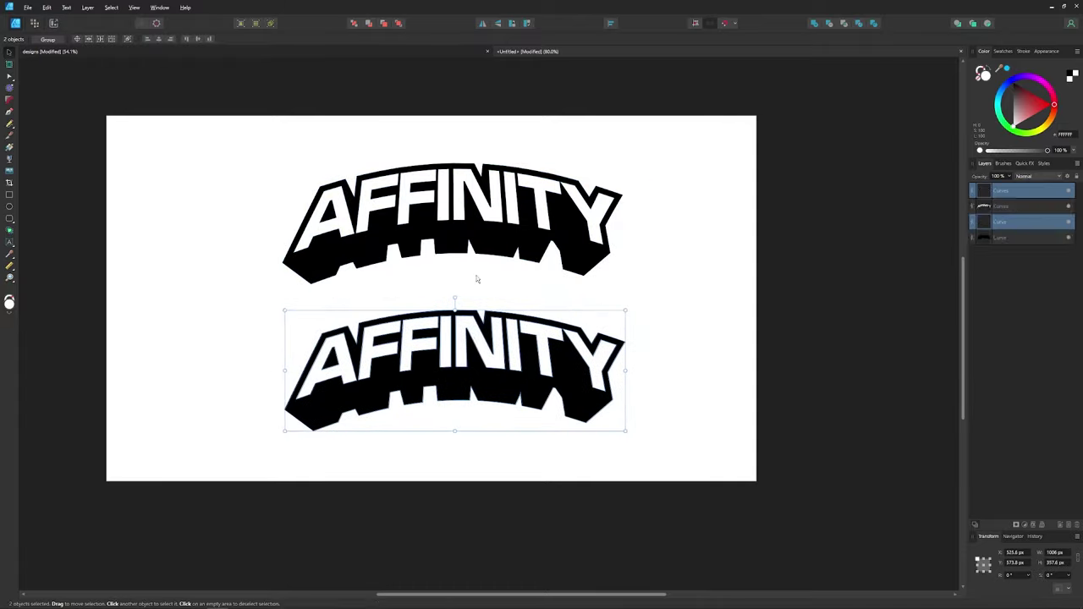
{"action": "left_click", "coordinate": [831, 25]}
Step: Check the cut-out letters' transparency by moving the copy partly off the page and back beneath the original
{"action": "left_click_drag", "start_coordinate": [523, 385], "coordinate": [859, 306]}
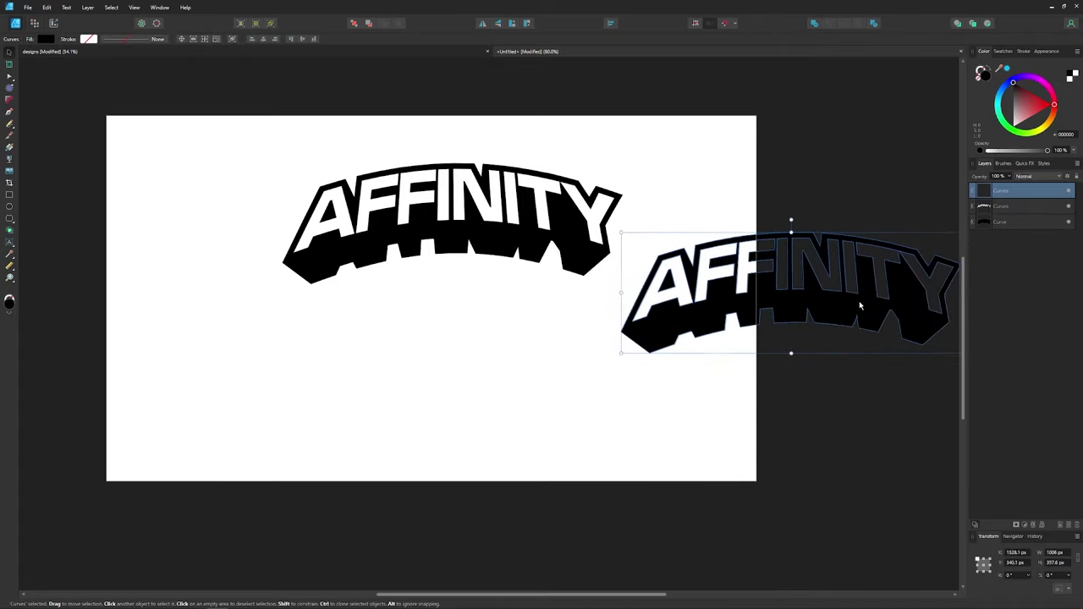
{"action": "scroll", "coordinate": [737, 308], "scroll_direction": "right", "scroll_amount": 5}
{"action": "left_click_drag", "start_coordinate": [609, 279], "coordinate": [269, 408]}
{"action": "left_click", "coordinate": [701, 358]}
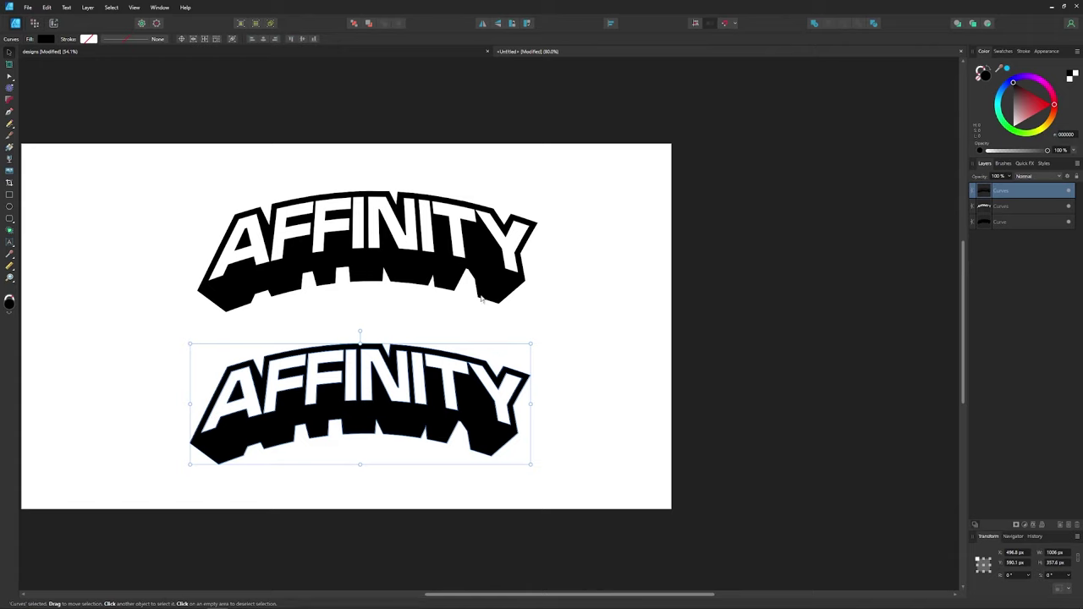
Step: Duplicate the original AFFINITY lettering with its black outline onto the empty pasteboard beside the page
{"action": "left_click", "coordinate": [508, 307]}
{"action": "left_click_drag", "start_coordinate": [573, 326], "coordinate": [181, 162]}
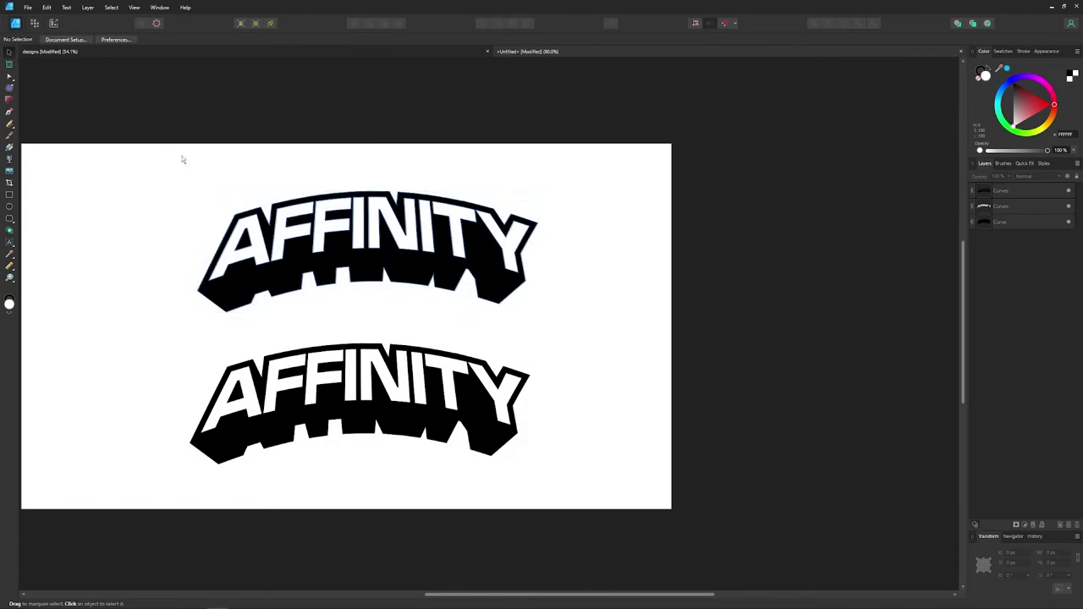
{"action": "scroll", "coordinate": [347, 292], "scroll_direction": "up", "scroll_amount": 1}
{"action": "scroll", "coordinate": [347, 292], "scroll_direction": "right", "scroll_amount": 1}
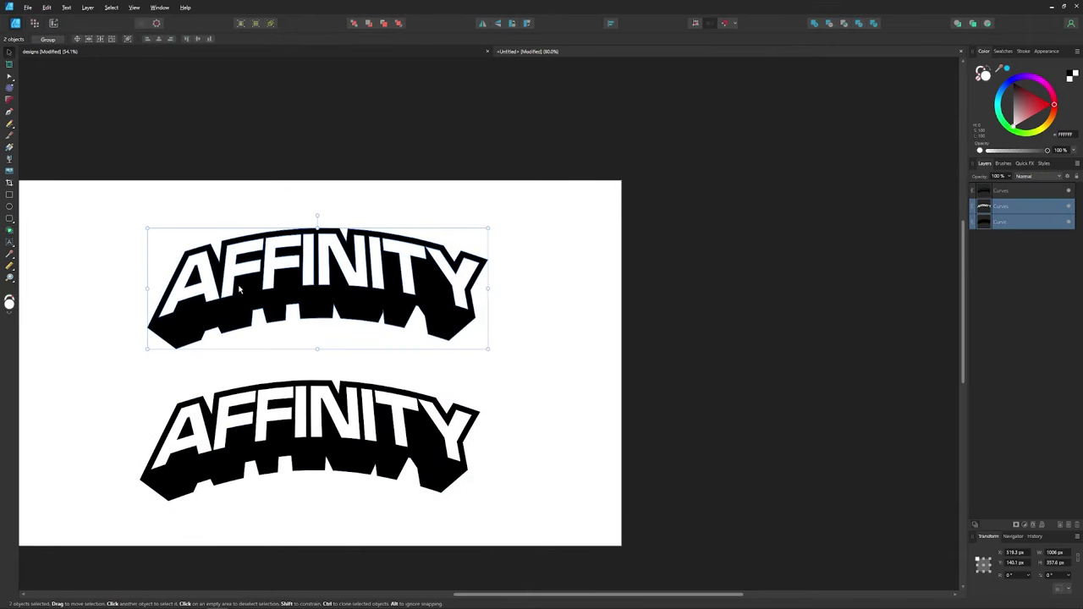
{"action": "left_click_drag", "start_coordinate": [240, 290], "coordinate": [744, 292]}
{"action": "scroll", "coordinate": [743, 292], "scroll_direction": "right", "scroll_amount": 5}
{"action": "left_click_drag", "start_coordinate": [512, 292], "coordinate": [607, 299]}
{"action": "left_click", "coordinate": [532, 404]}
Step: Remove the fill from the duplicate's outline shape and give it a bright cyan stroke (00CAFF)
{"action": "left_click", "coordinate": [425, 349]}
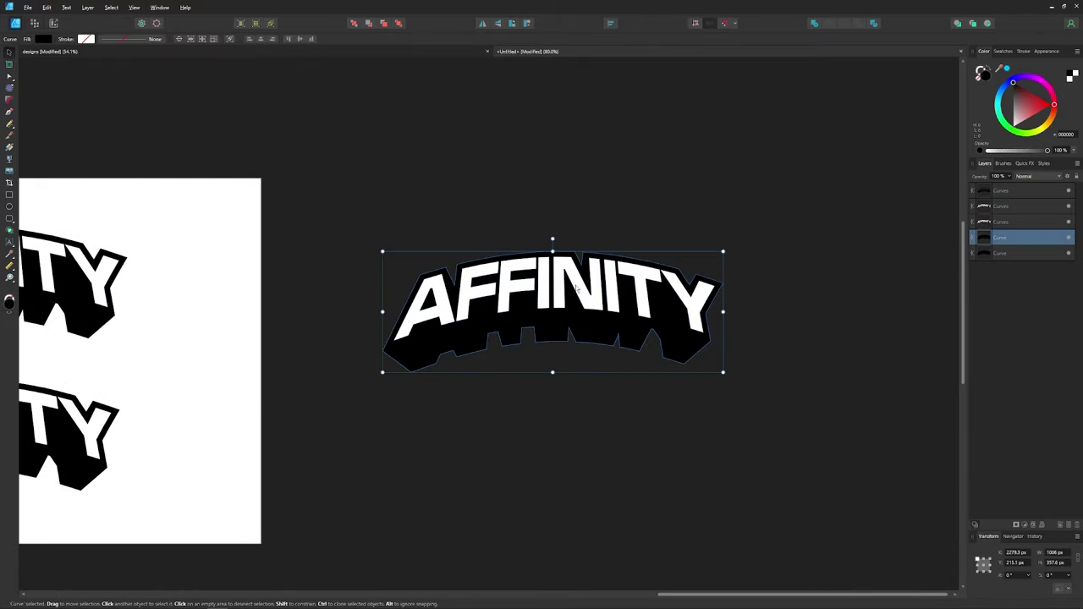
{"action": "left_click", "coordinate": [577, 288]}
{"action": "left_click", "coordinate": [417, 356]}
{"action": "scroll", "coordinate": [681, 290], "scroll_direction": "up", "scroll_amount": 2}
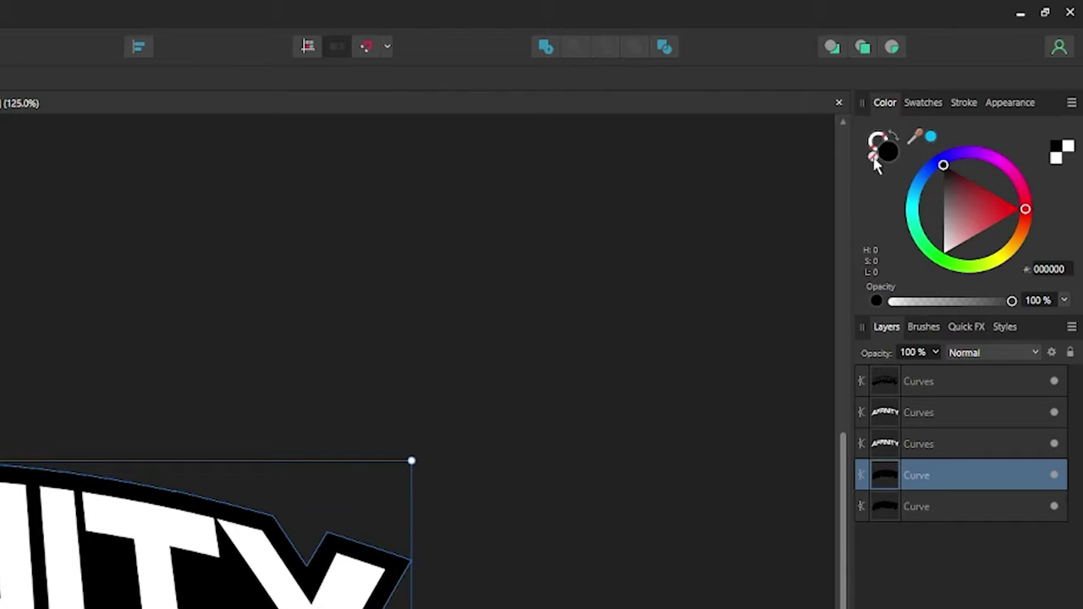
{"action": "left_click", "coordinate": [876, 160]}
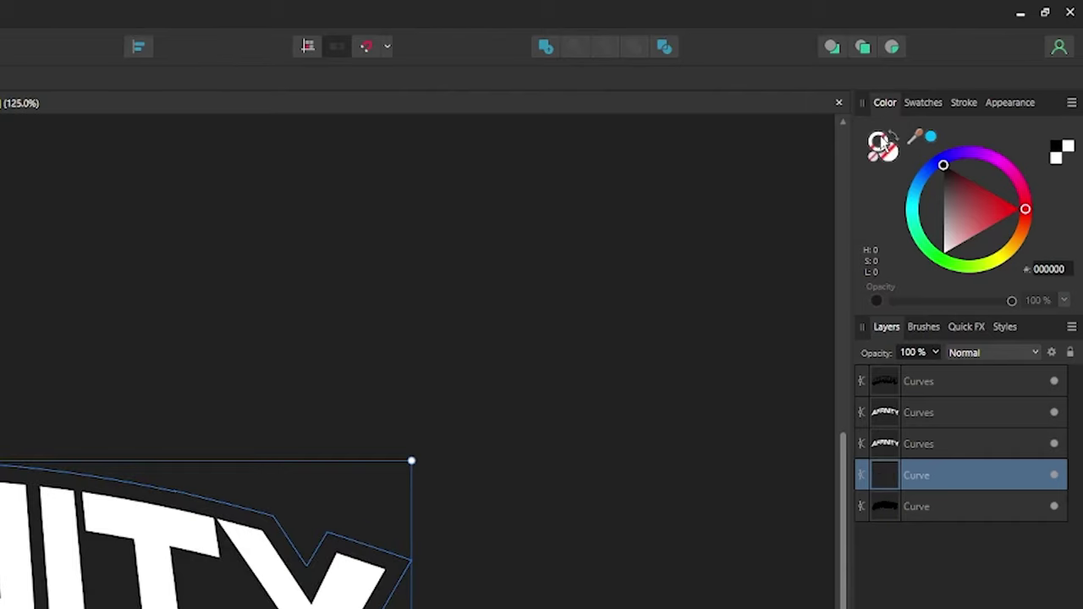
{"action": "mouse_move", "coordinate": [986, 269]}
{"action": "left_mouse_down"}
{"action": "mouse_move", "coordinate": [960, 262]}
{"action": "mouse_move", "coordinate": [904, 200]}
{"action": "left_mouse_up"}
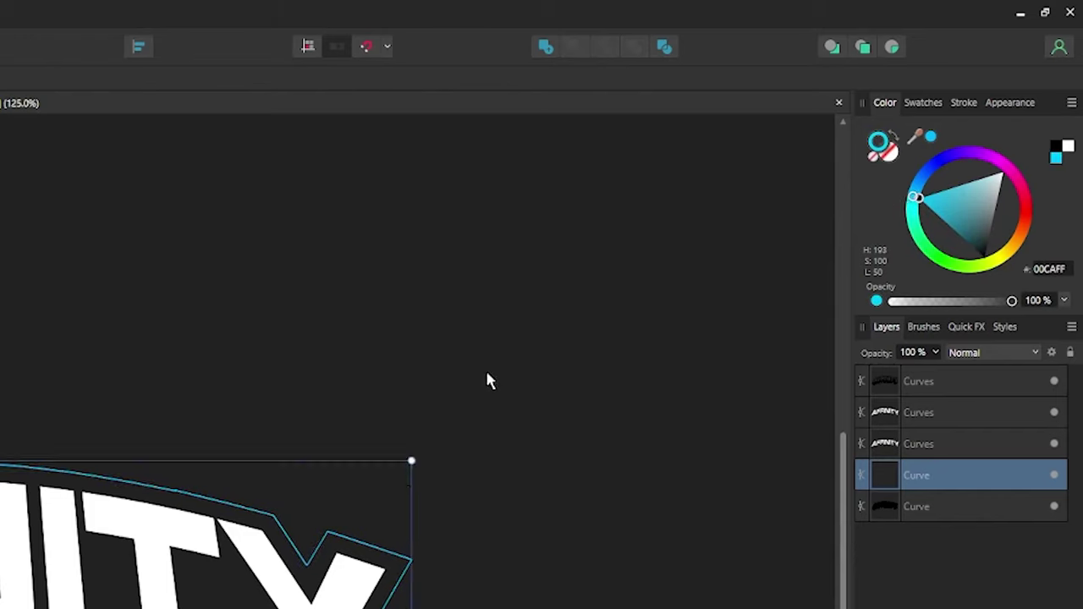
Step: Thicken the cyan outline's stroke to 19.1 pt with a miter join, aligned to the outside
{"action": "left_click", "coordinate": [963, 103]}
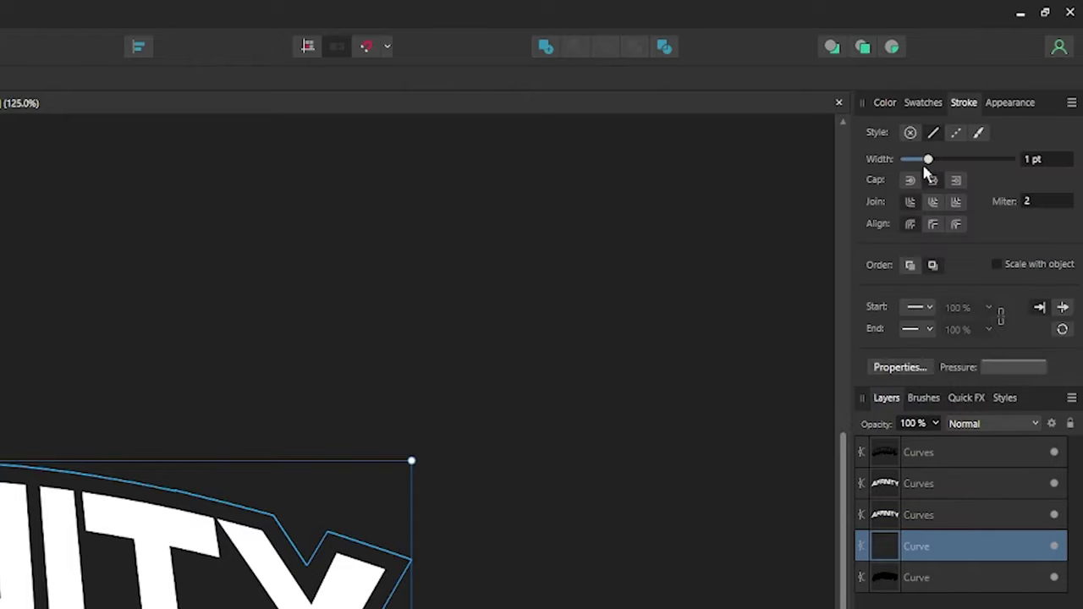
{"action": "left_click_drag", "start_coordinate": [924, 161], "coordinate": [961, 161]}
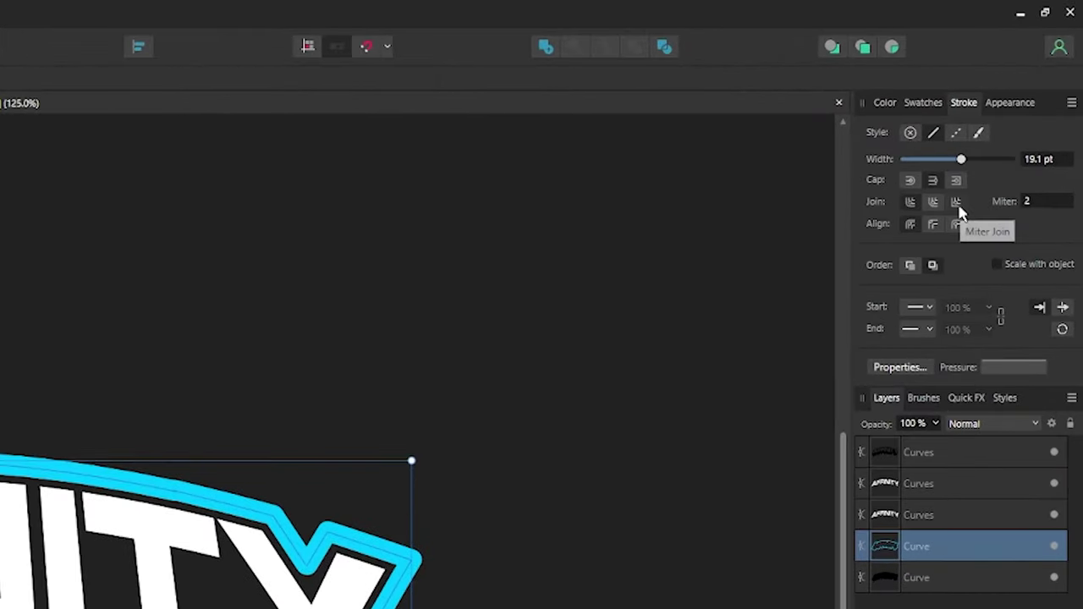
{"action": "left_click", "coordinate": [957, 204]}
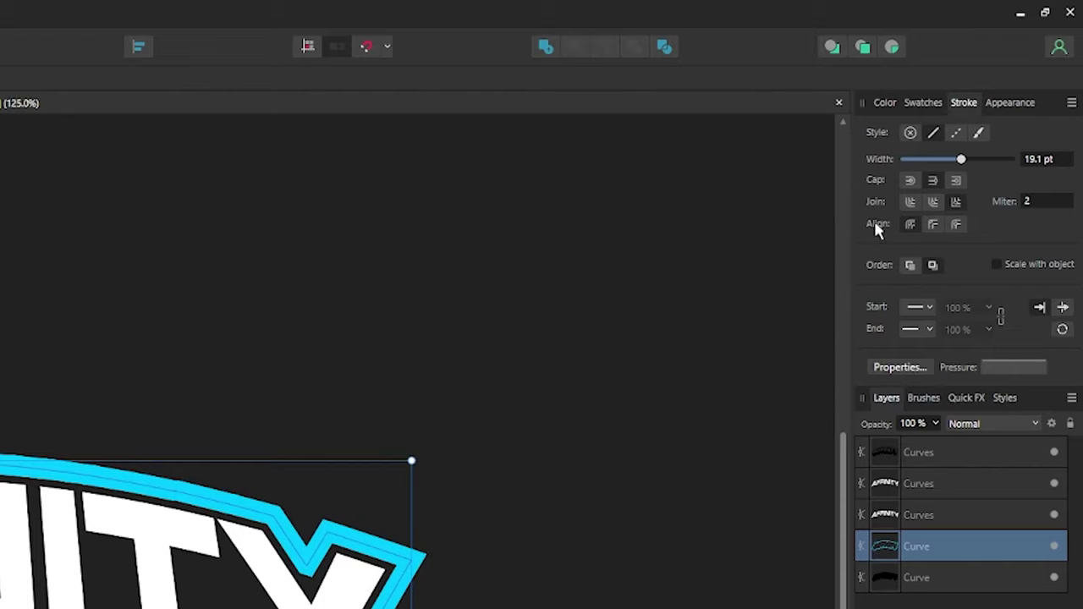
{"action": "left_click", "coordinate": [957, 225]}
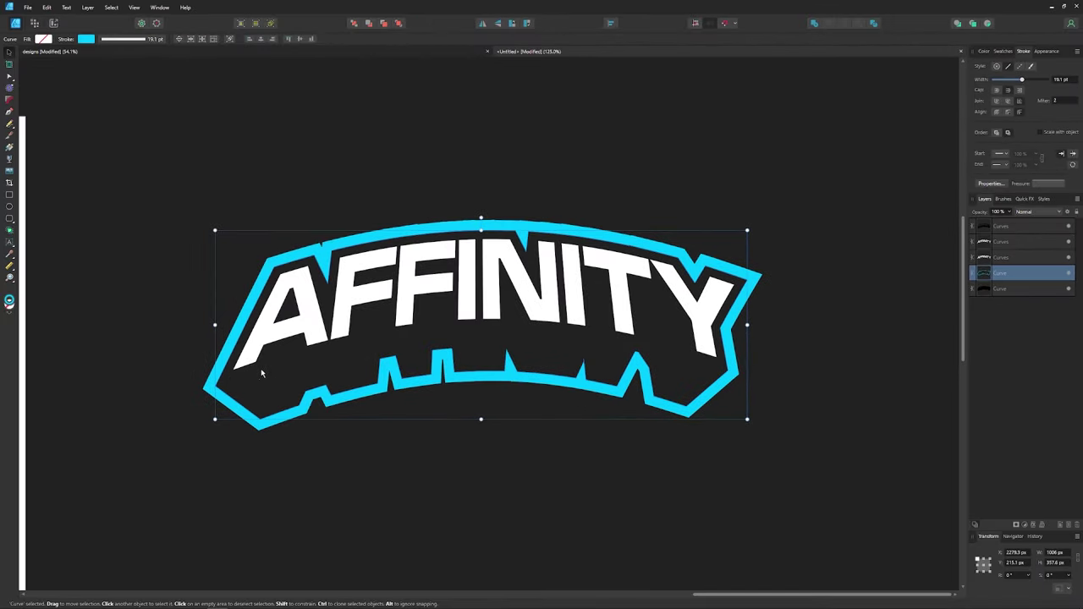
Step: Reduce the cyan outline's stroke width to about 10.8 pt
{"action": "mouse_move", "coordinate": [1023, 80]}
{"action": "left_mouse_down"}
{"action": "mouse_move", "coordinate": [1001, 80]}
{"action": "mouse_move", "coordinate": [1042, 81]}
{"action": "mouse_move", "coordinate": [1019, 83]}
{"action": "left_mouse_up"}
{"action": "scroll", "coordinate": [566, 315], "scroll_direction": "down", "scroll_amount": 3}
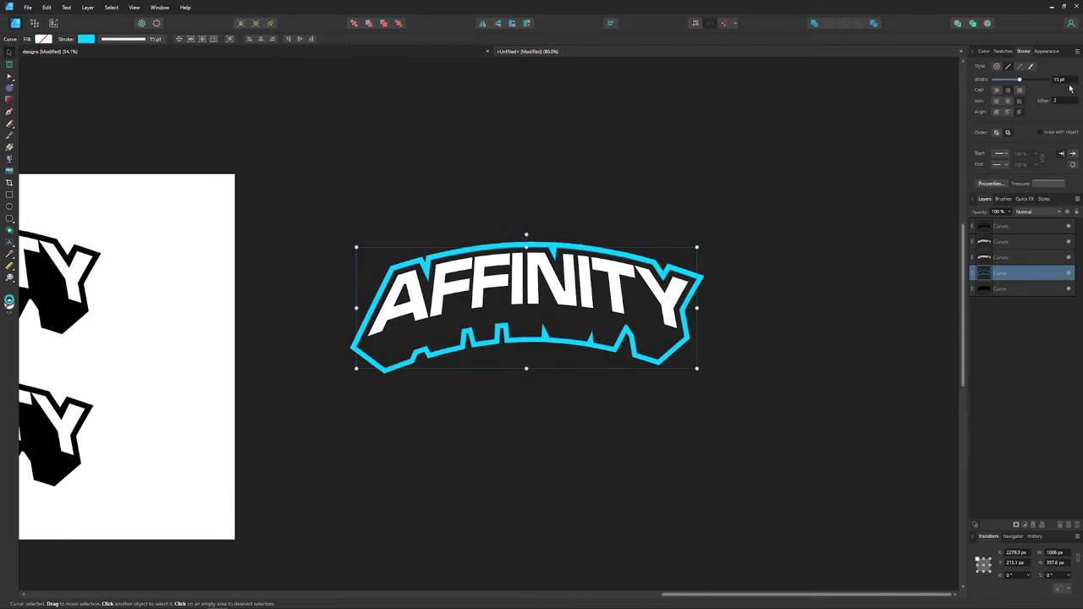
{"action": "left_click_drag", "start_coordinate": [1018, 81], "coordinate": [1019, 81]}
{"action": "left_click_drag", "start_coordinate": [1021, 80], "coordinate": [1017, 81]}
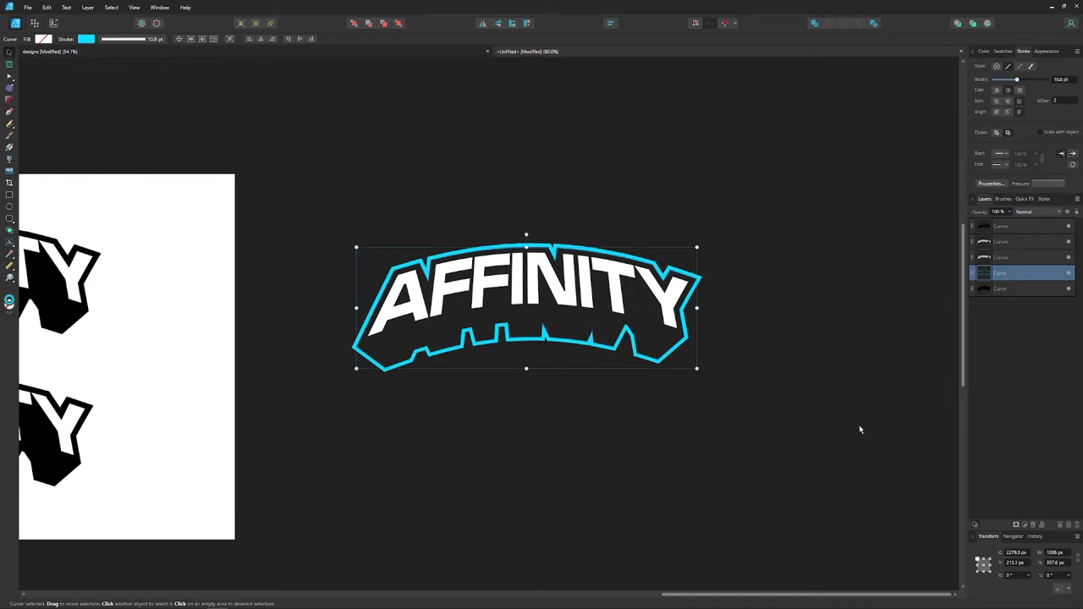
Step: Enable Scale with object for the duplicate's letters and cyan outline, and resize them together to about 1132 px wide
{"action": "left_click", "coordinate": [499, 254], "text": "shift"}
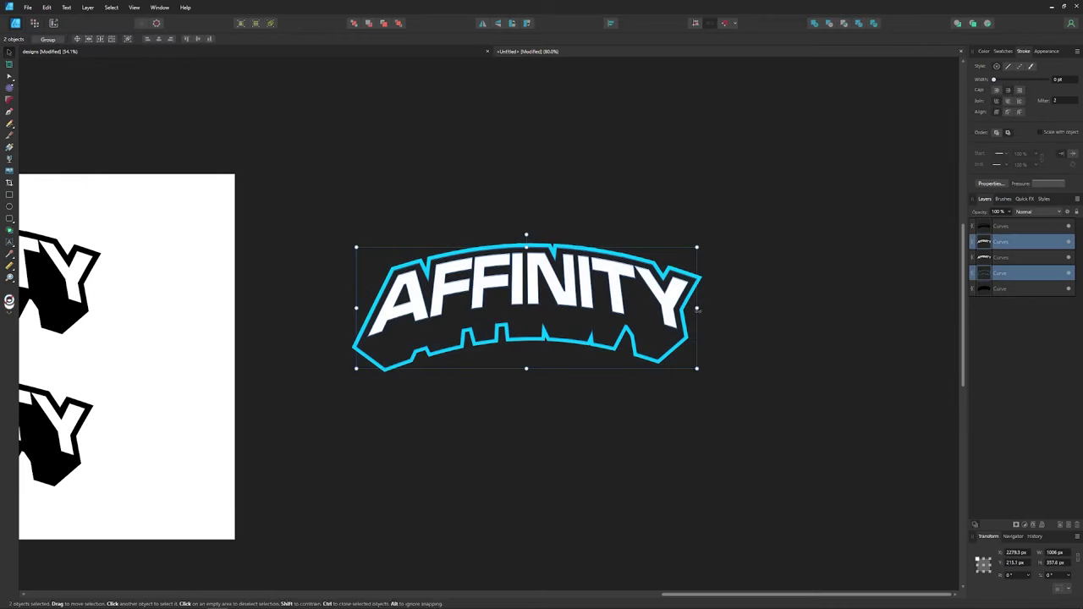
{"action": "left_click_drag", "start_coordinate": [697, 307], "coordinate": [667, 308]}
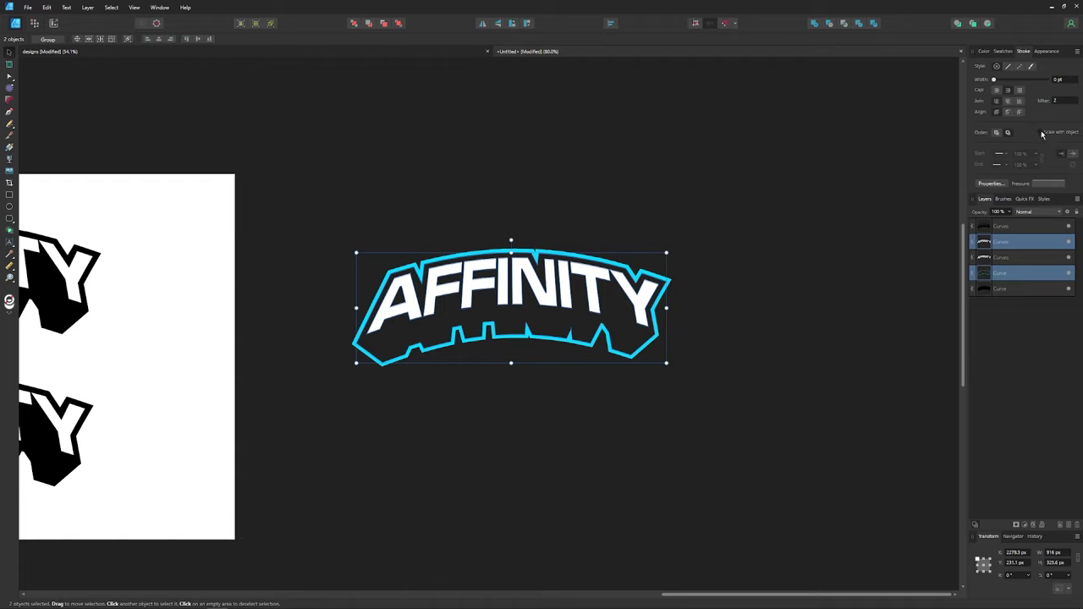
{"action": "left_click_drag", "start_coordinate": [750, 435], "coordinate": [370, 198]}
{"action": "left_click_drag", "start_coordinate": [667, 308], "coordinate": [741, 343]}
{"action": "scroll", "coordinate": [618, 410], "scroll_direction": "down", "scroll_amount": 2}
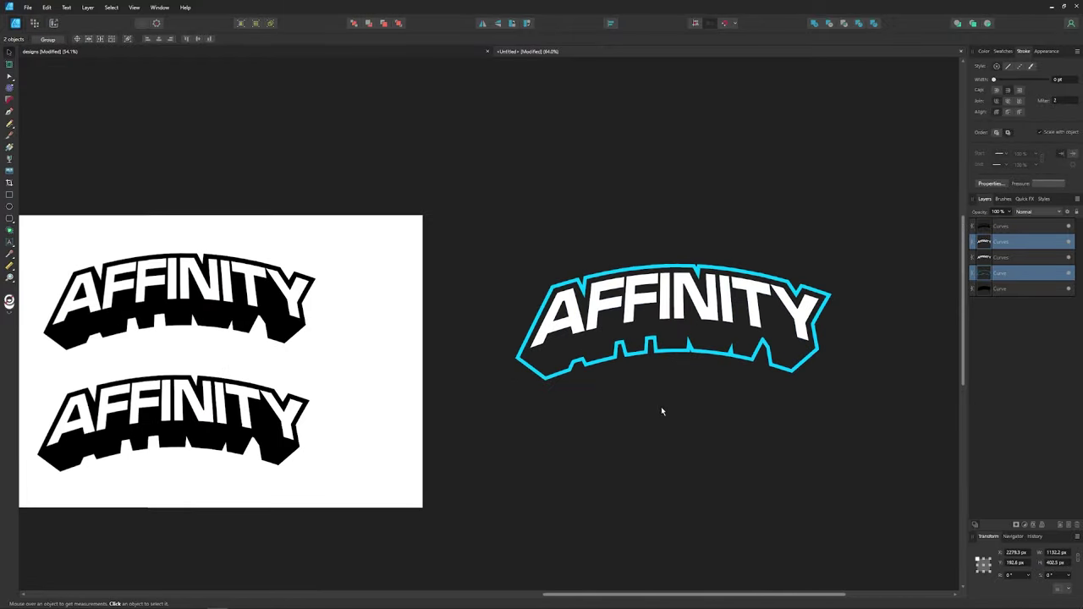
{"action": "scroll", "coordinate": [699, 409], "scroll_direction": "left", "scroll_amount": 3}
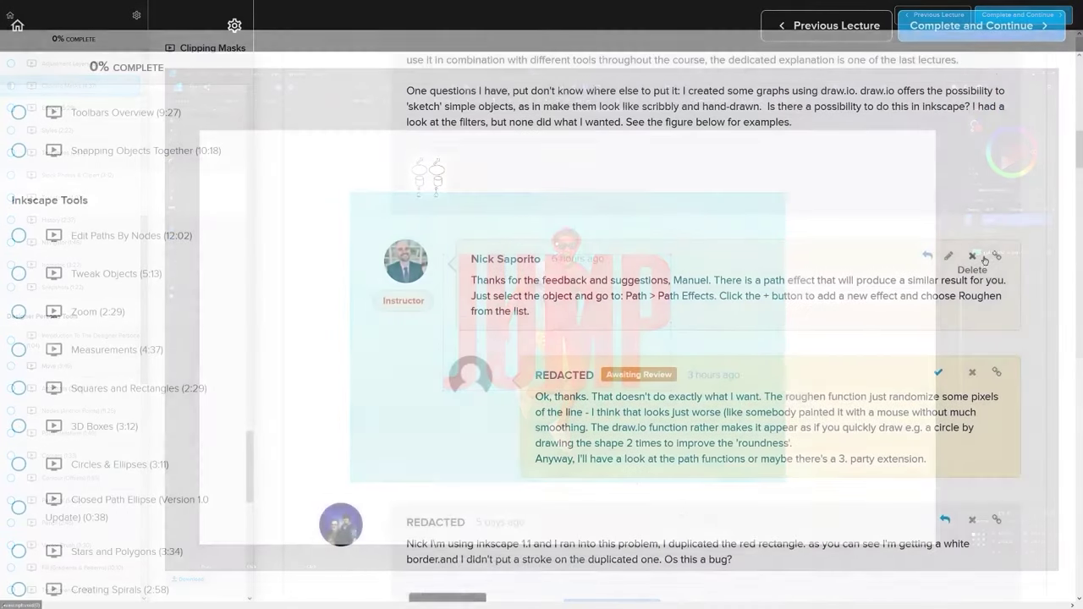
{"action": "scroll", "coordinate": [1011, 263], "scroll_direction": "down", "scroll_amount": 8}
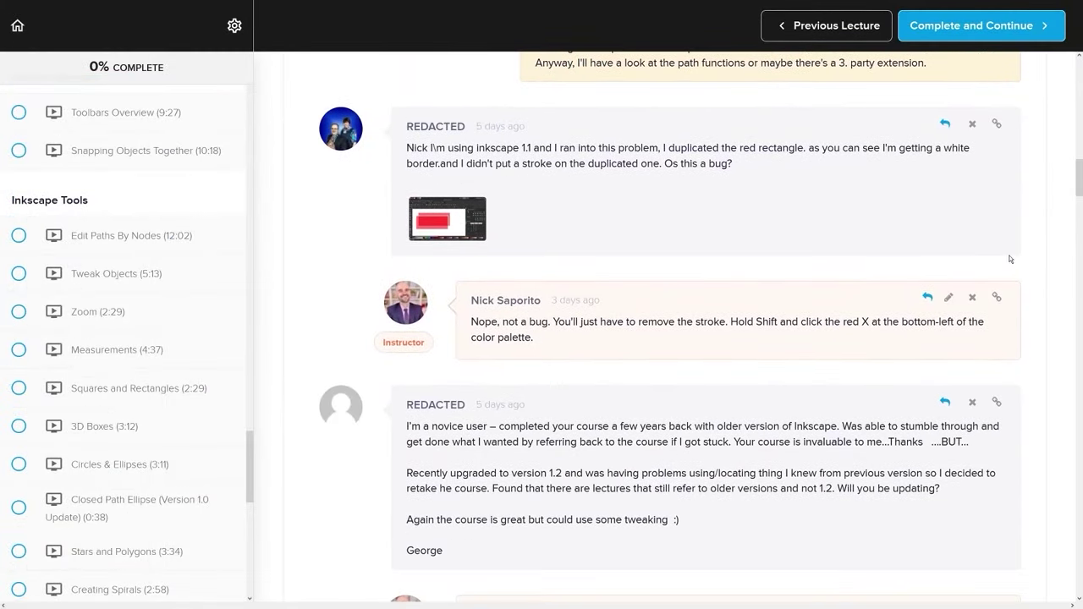
{"action": "scroll", "coordinate": [1010, 261], "scroll_direction": "down", "scroll_amount": 6}
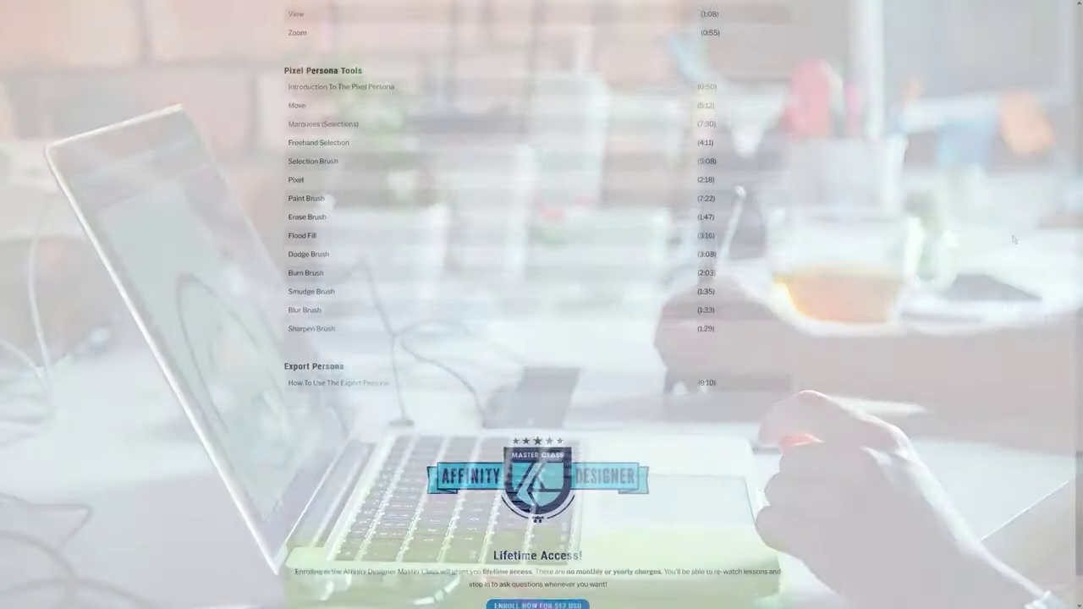
{"action": "scroll", "coordinate": [1013, 241], "scroll_direction": "down", "scroll_amount": 1}
{"action": "scroll", "coordinate": [1013, 240], "scroll_direction": "down", "scroll_amount": 1}
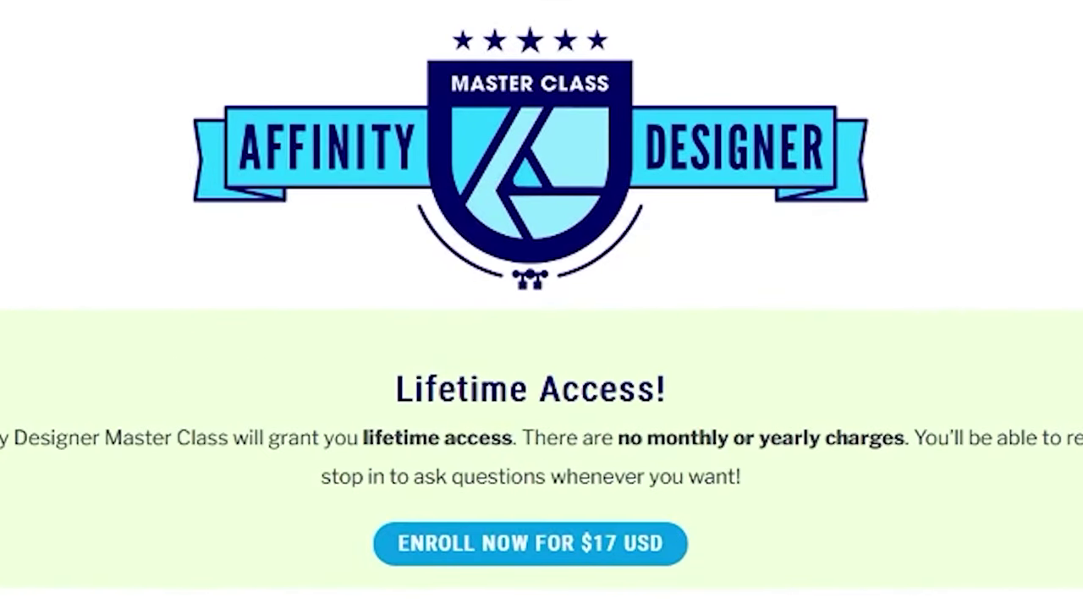